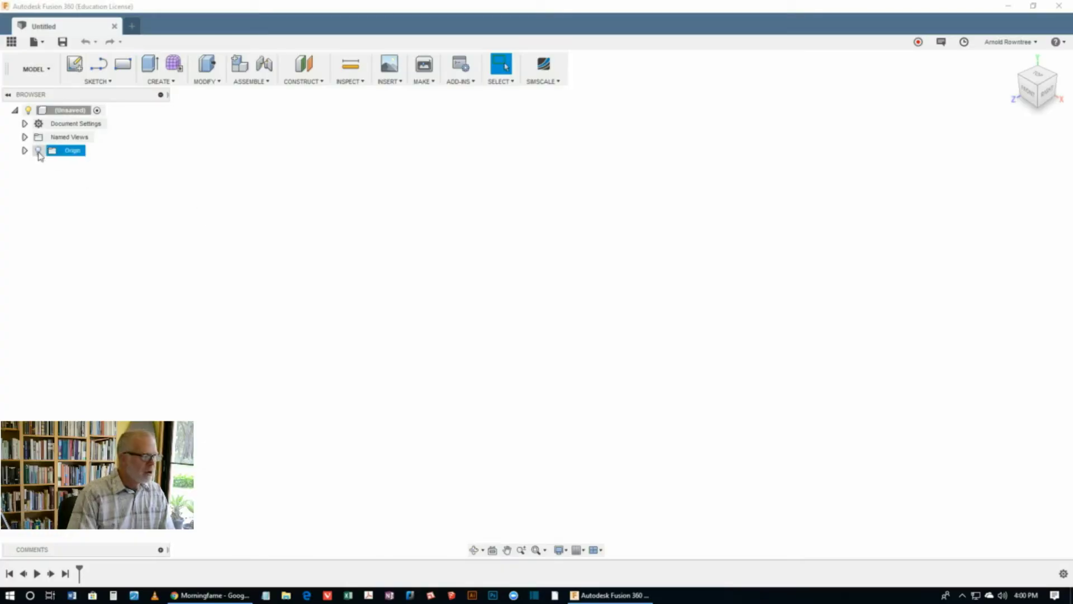
# Show the origin and start a new sketch on the YZ plane.
pyautogui.click(38, 150)
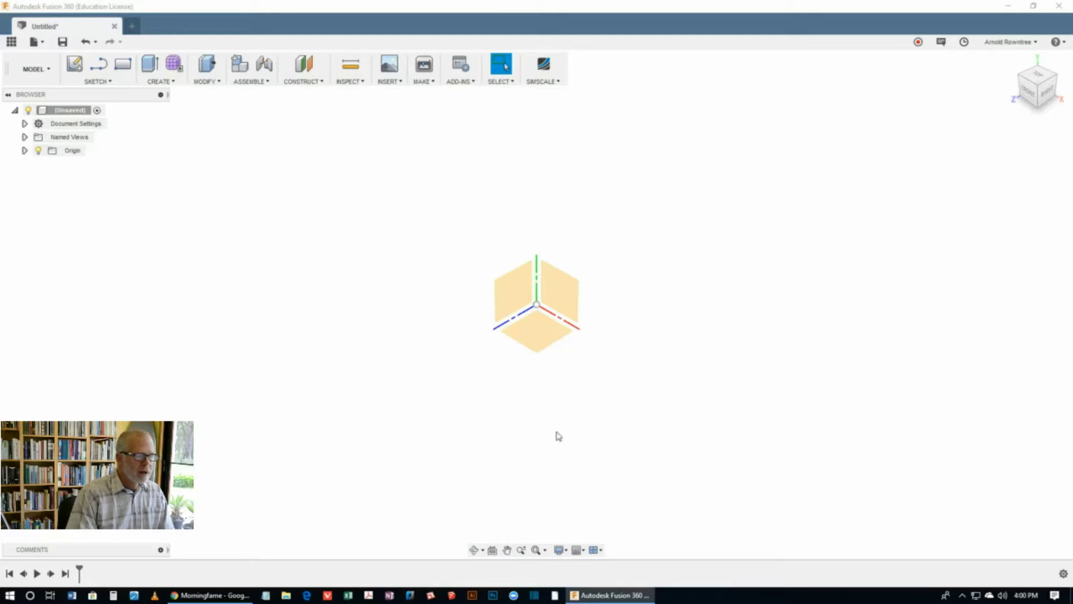
pyautogui.rightClick(676, 149)
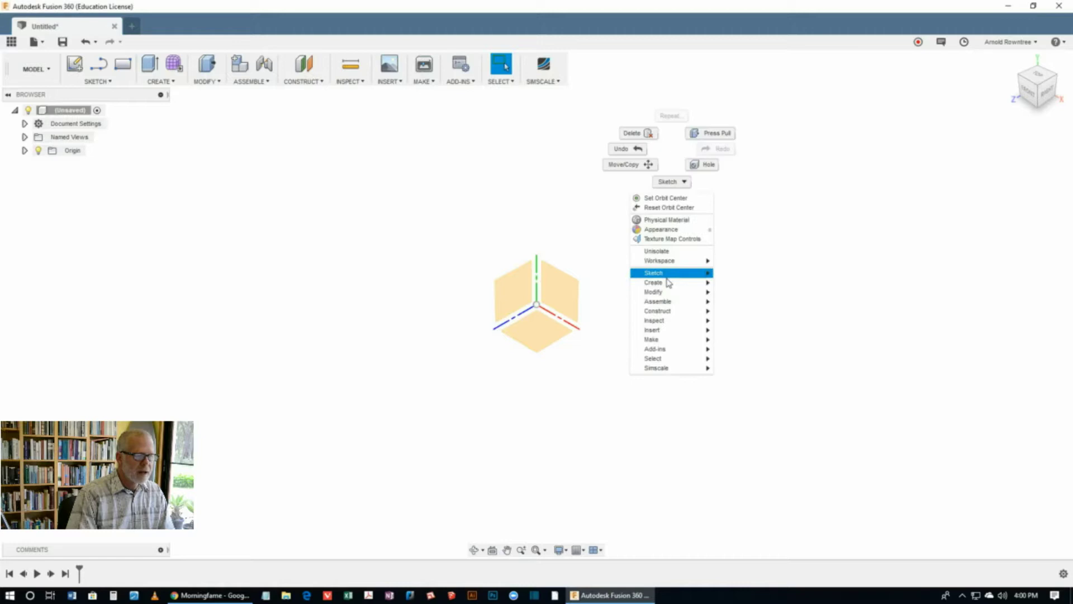
pyautogui.moveTo(668, 273)
pyautogui.click(736, 273)
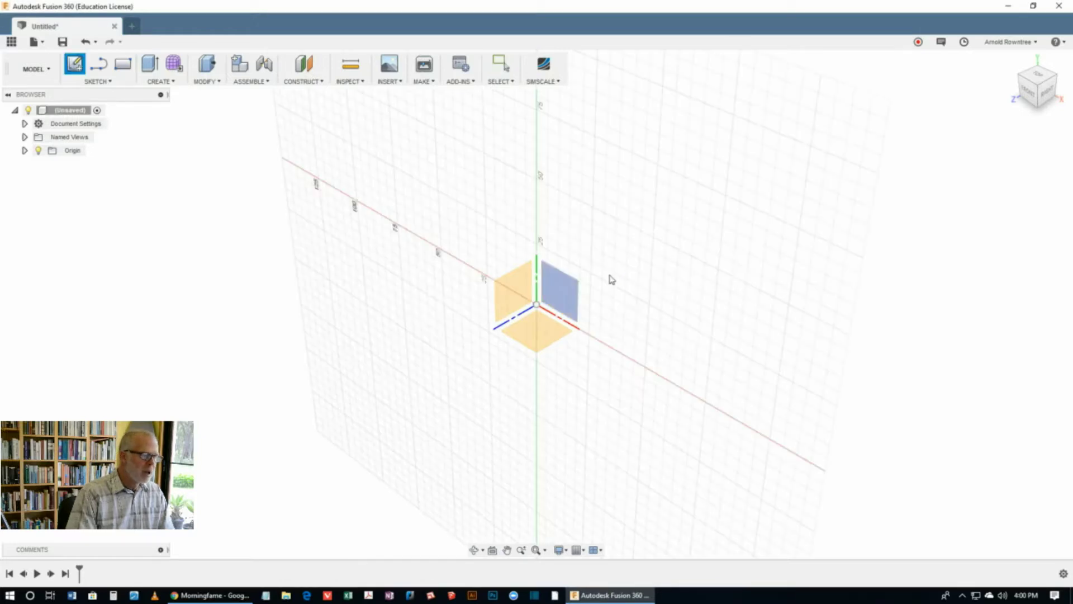
pyautogui.click(559, 295)
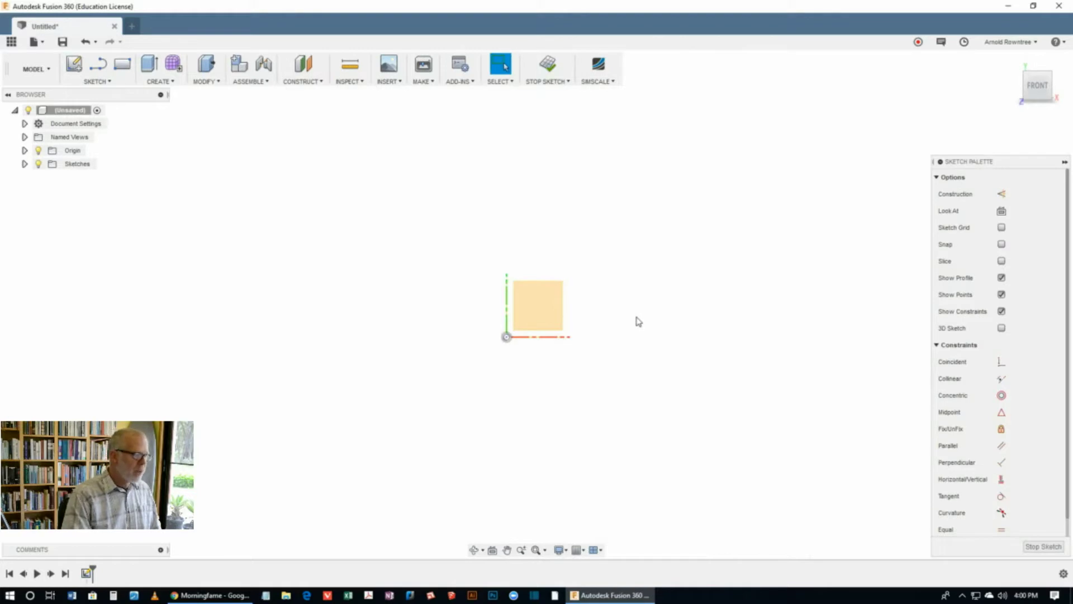
# Draw three circles of increasing size, all centred on the origin.
pyautogui.press('c')
pyautogui.click(506, 337)
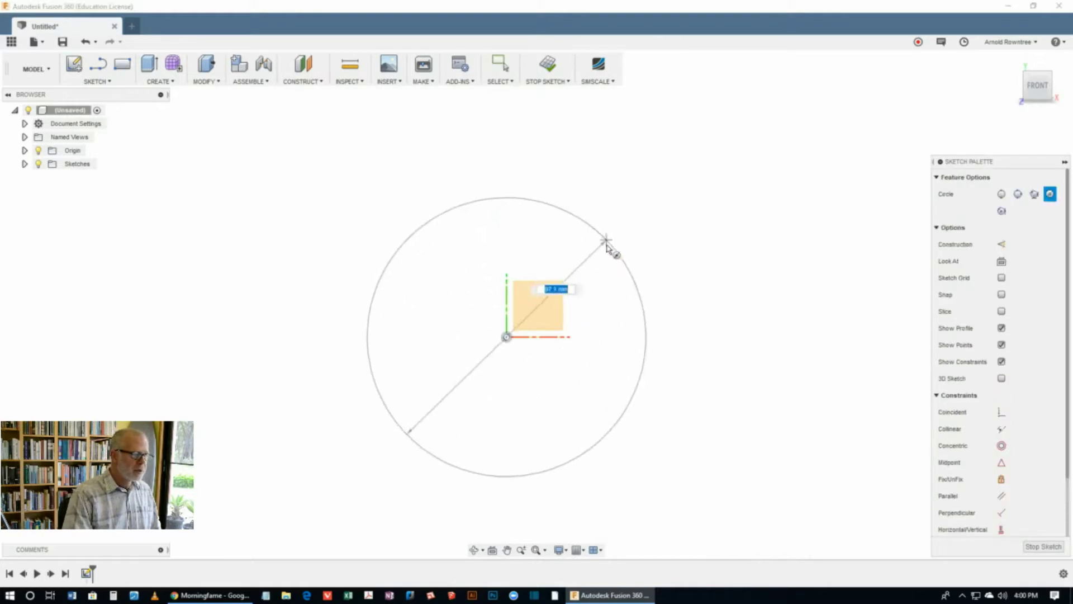
pyautogui.click(625, 241)
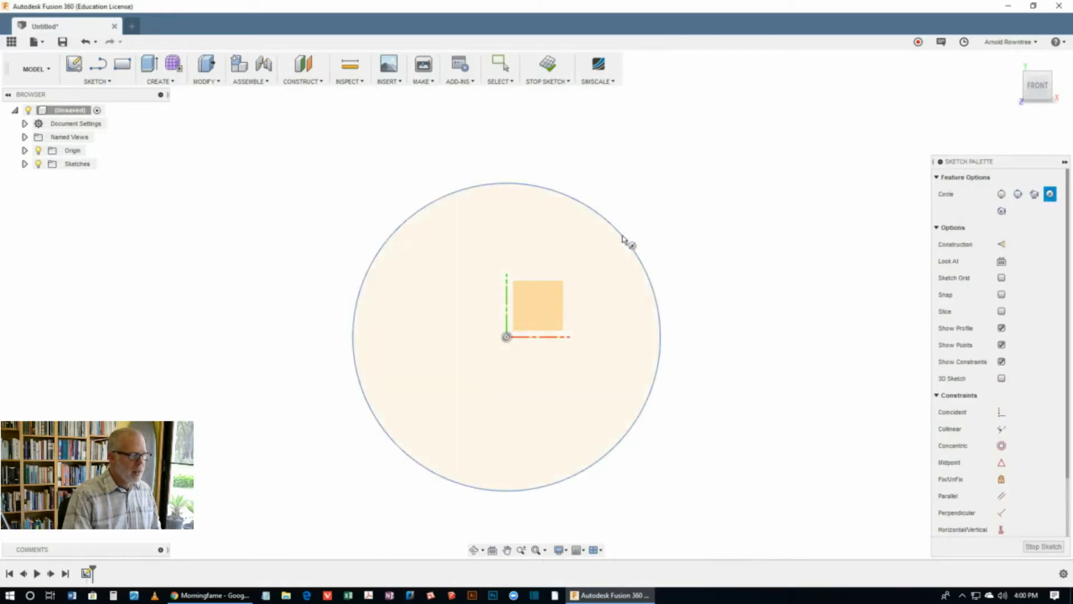
pyautogui.click(506, 337)
pyautogui.click(661, 223)
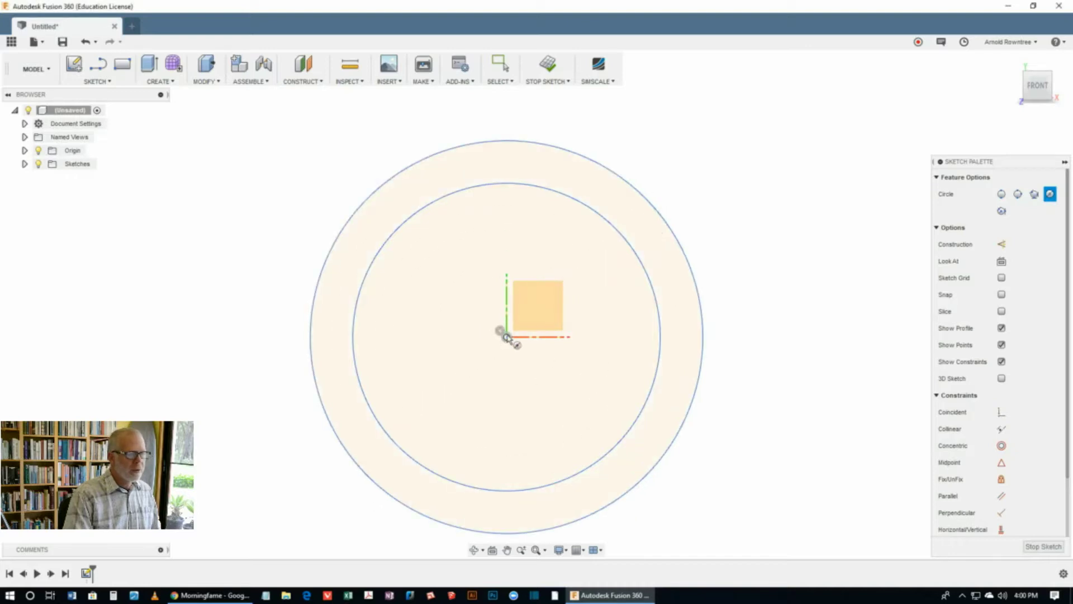
pyautogui.click(506, 337)
pyautogui.click(767, 193)
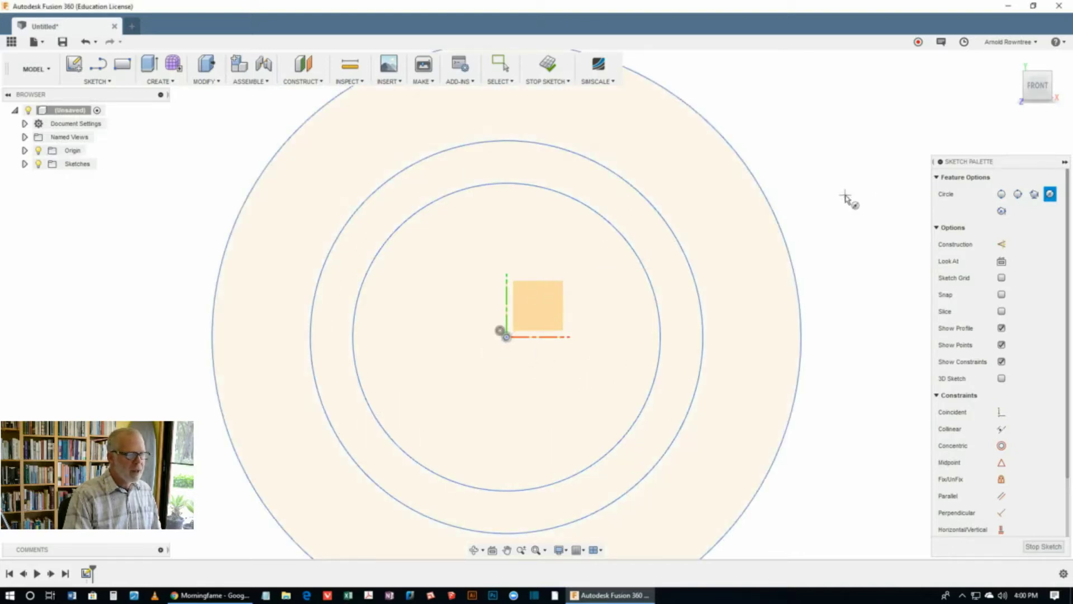
pyautogui.scroll(2, 846, 197)
pyautogui.scroll(-4, 846, 197)
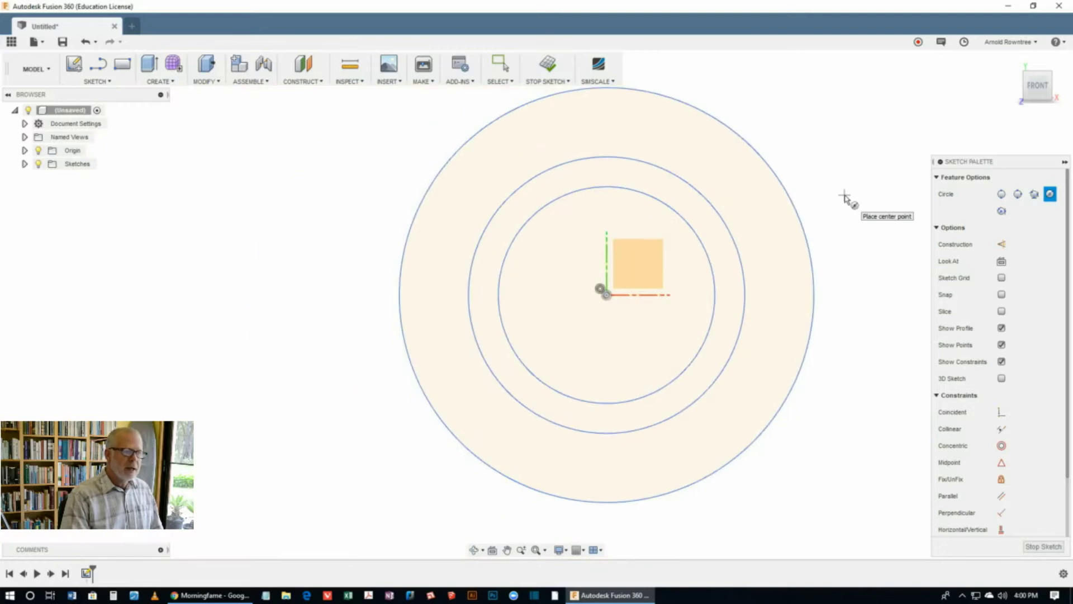
# Give the inner, middle and outer circles diameter dimensions of 100, 130 and 230 mm.
pyautogui.press('d')
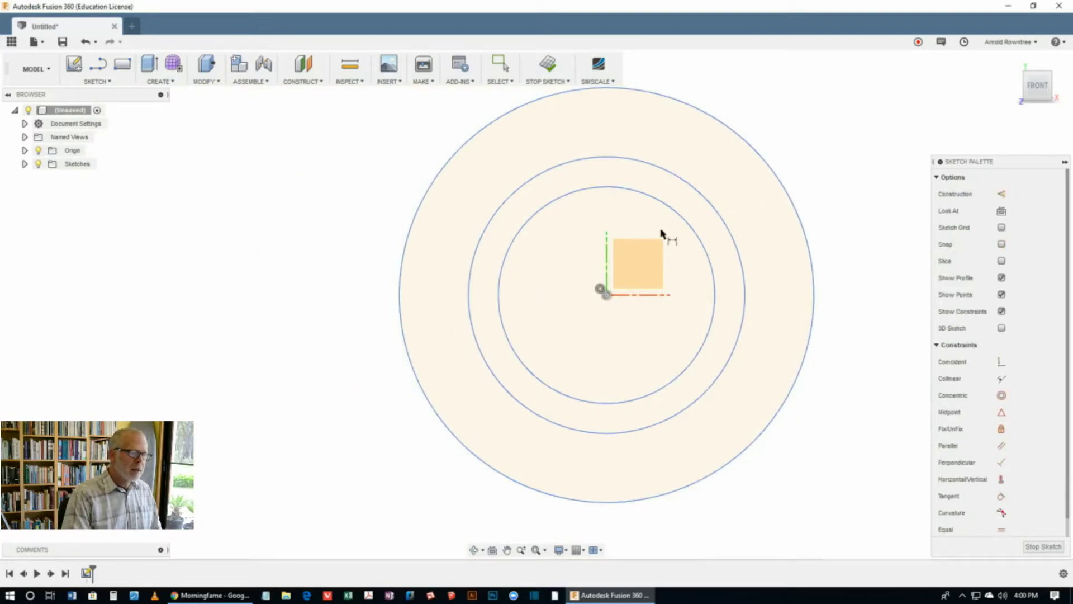
pyautogui.click(685, 216)
pyautogui.click(827, 200)
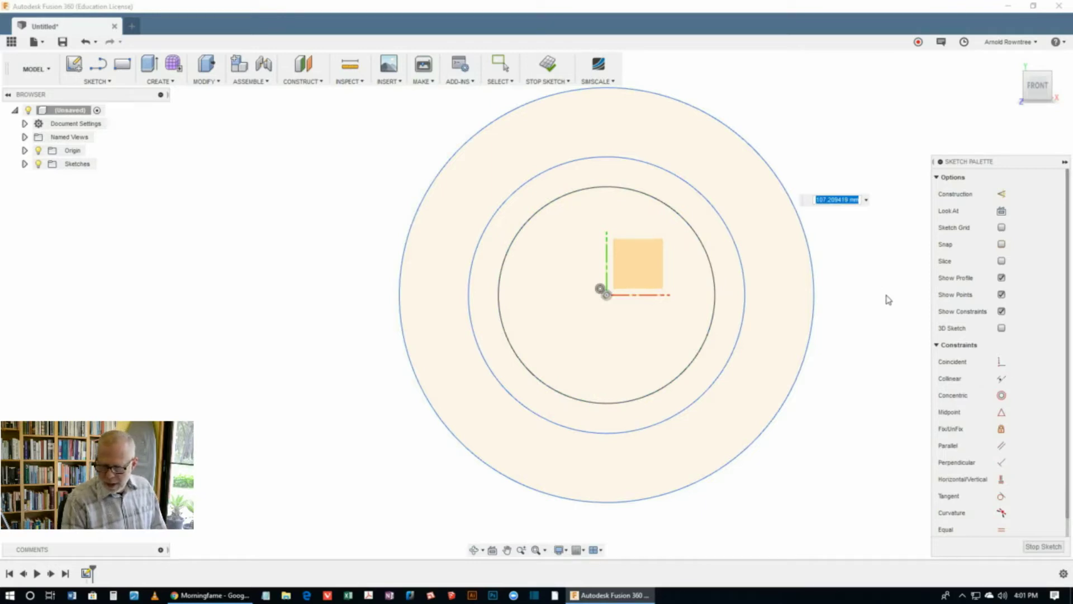
pyautogui.write('100')
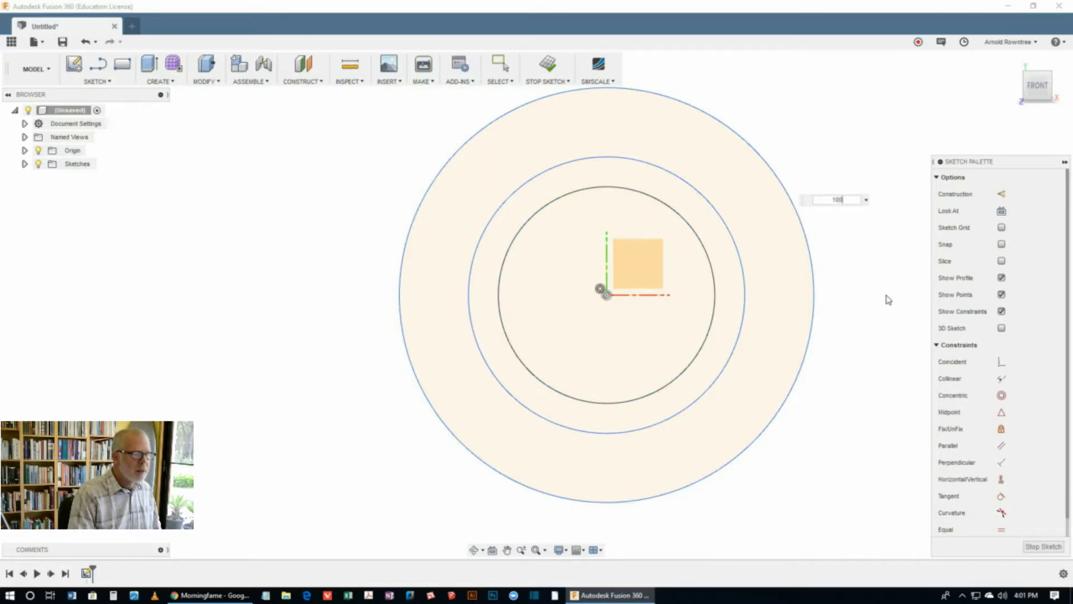
pyautogui.press('Return')
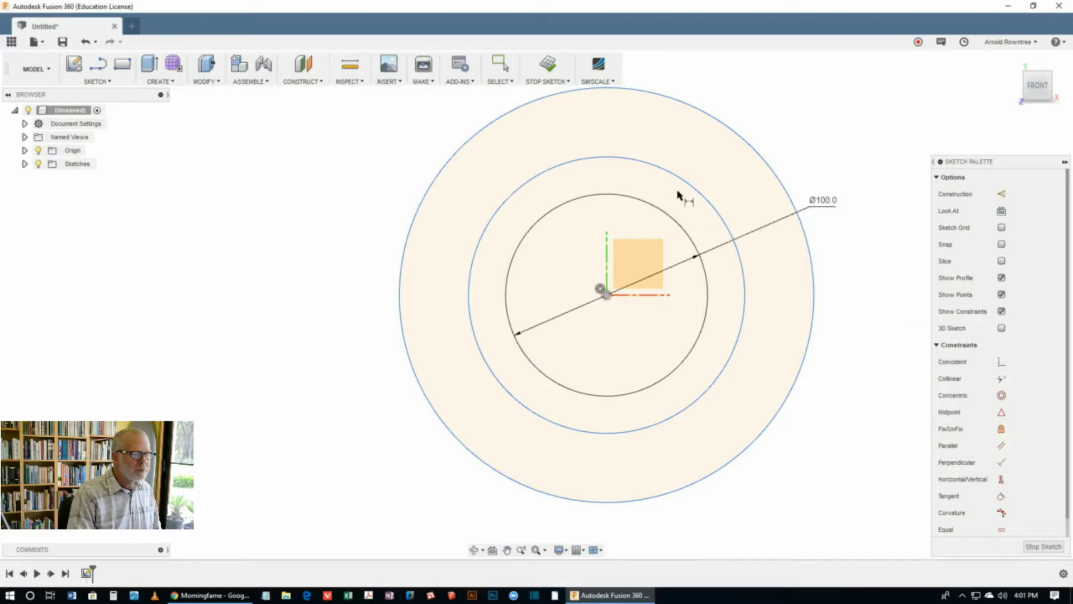
pyautogui.click(700, 198)
pyautogui.click(825, 150)
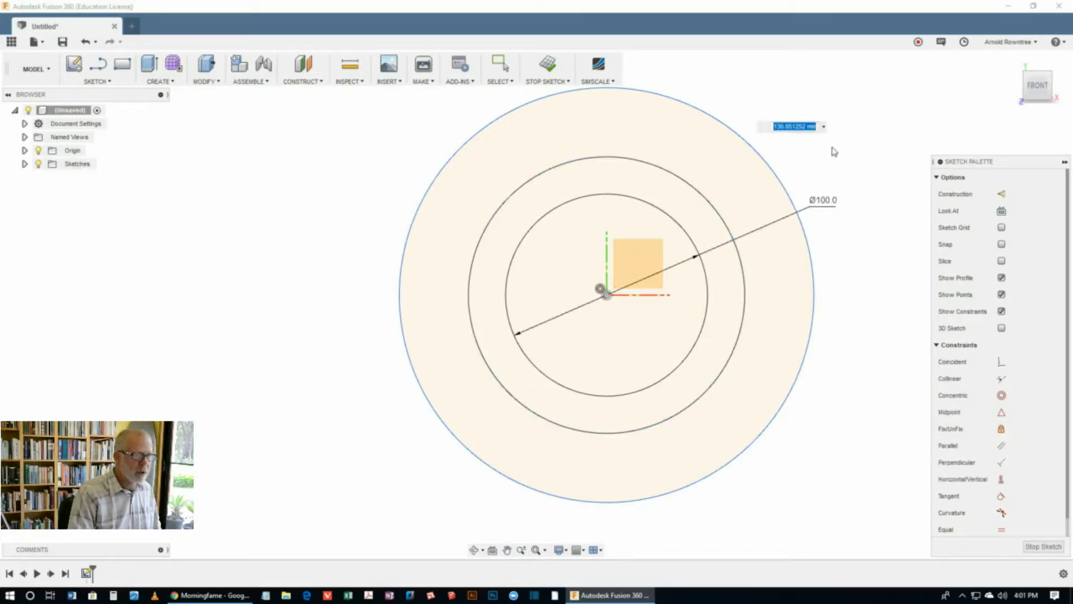
pyautogui.write('130')
pyautogui.press('Return')
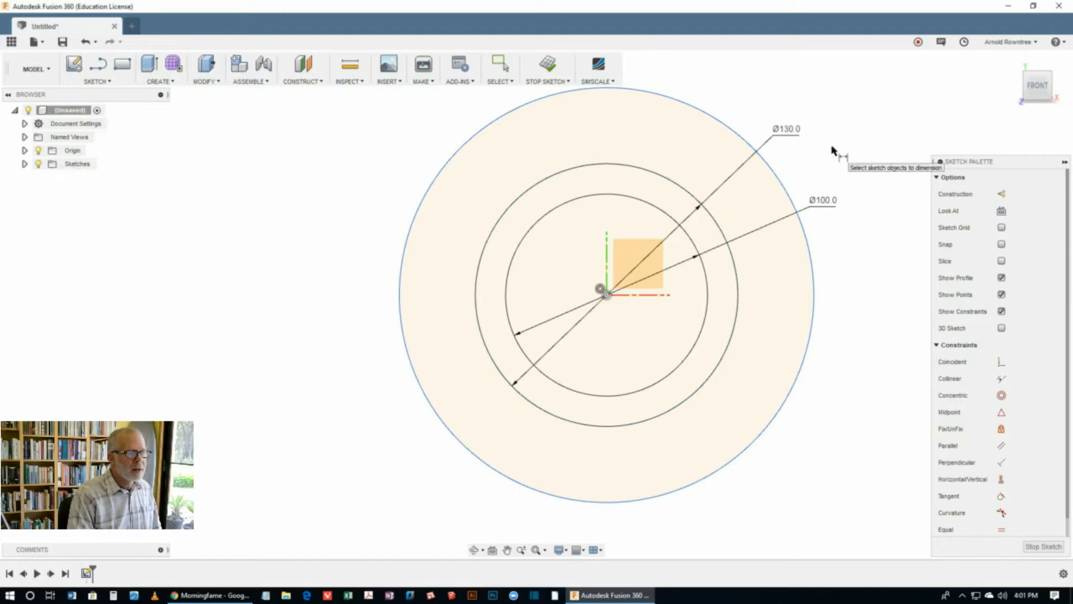
pyautogui.click(720, 125)
pyautogui.click(752, 92)
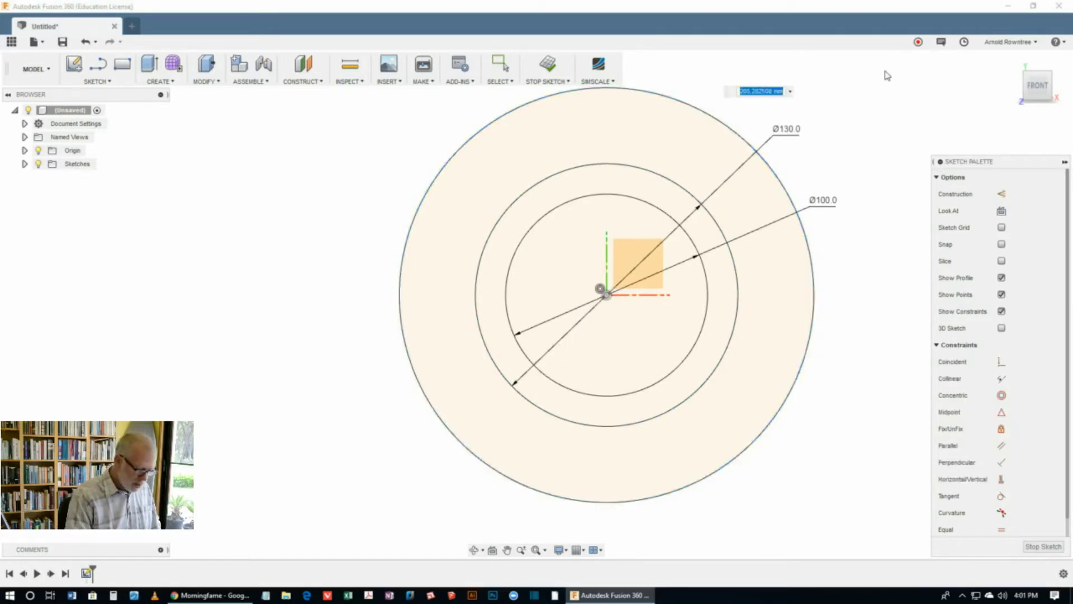
pyautogui.write('230')
pyautogui.press('Return')
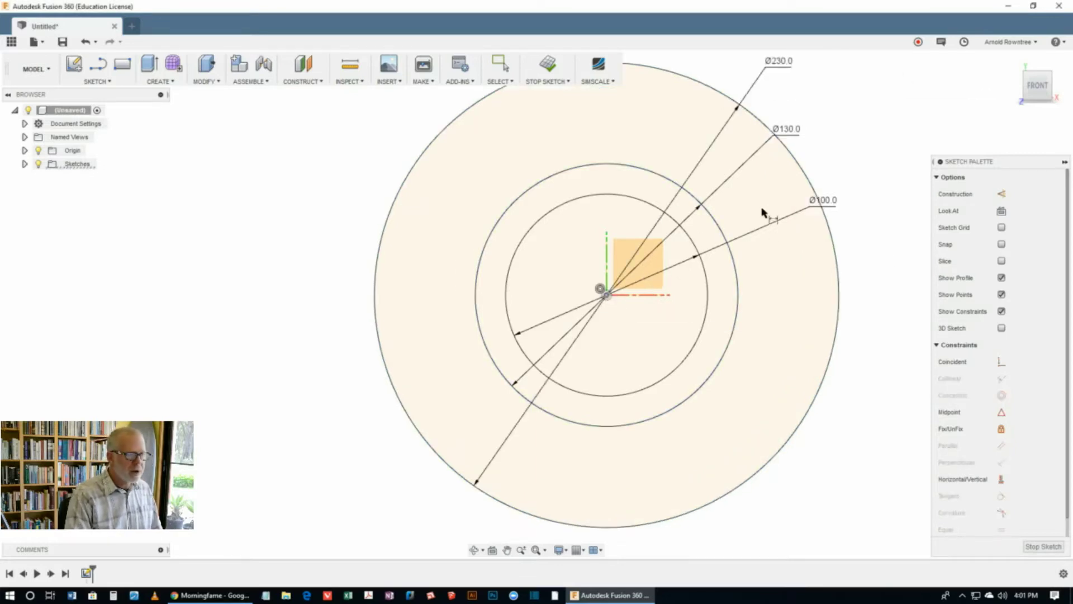
# Draw an origin-centred circle between the middle and outer circles and make it construction geometry.
pyautogui.press('c')
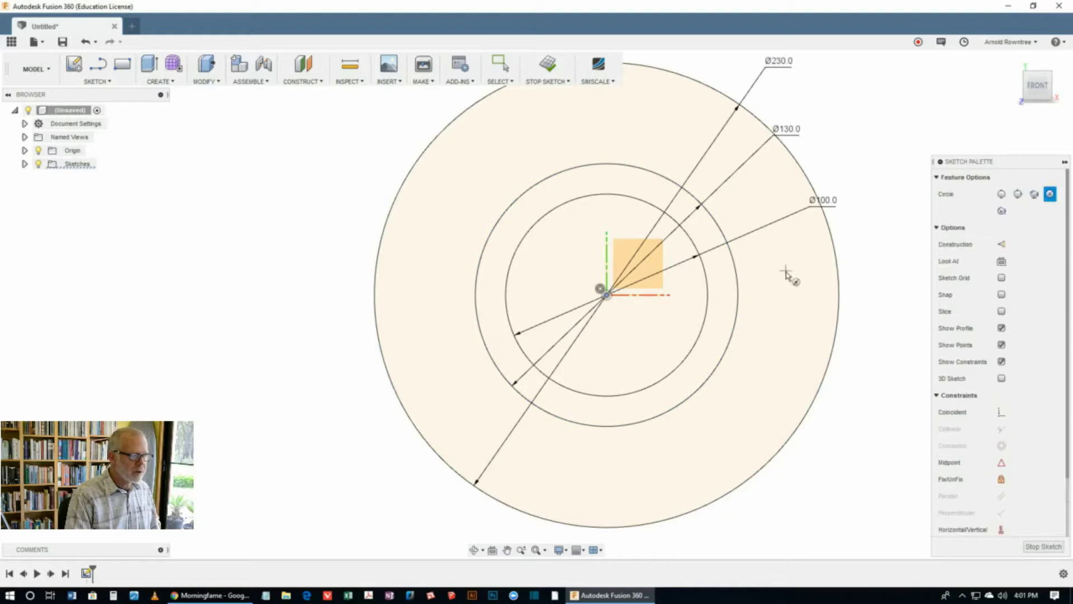
pyautogui.click(607, 294)
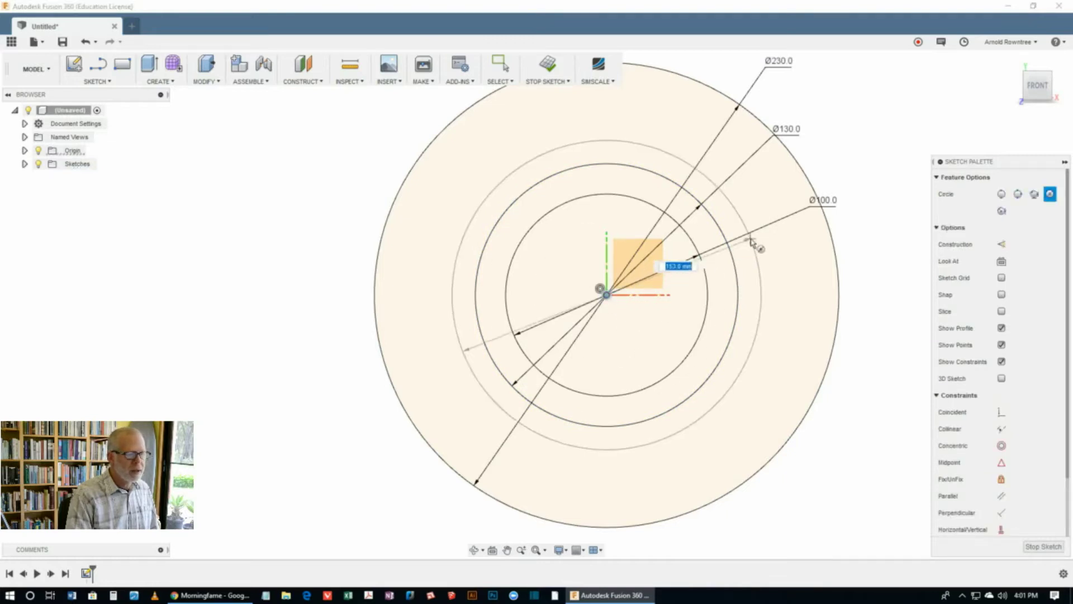
pyautogui.click(778, 249)
pyautogui.press('s')
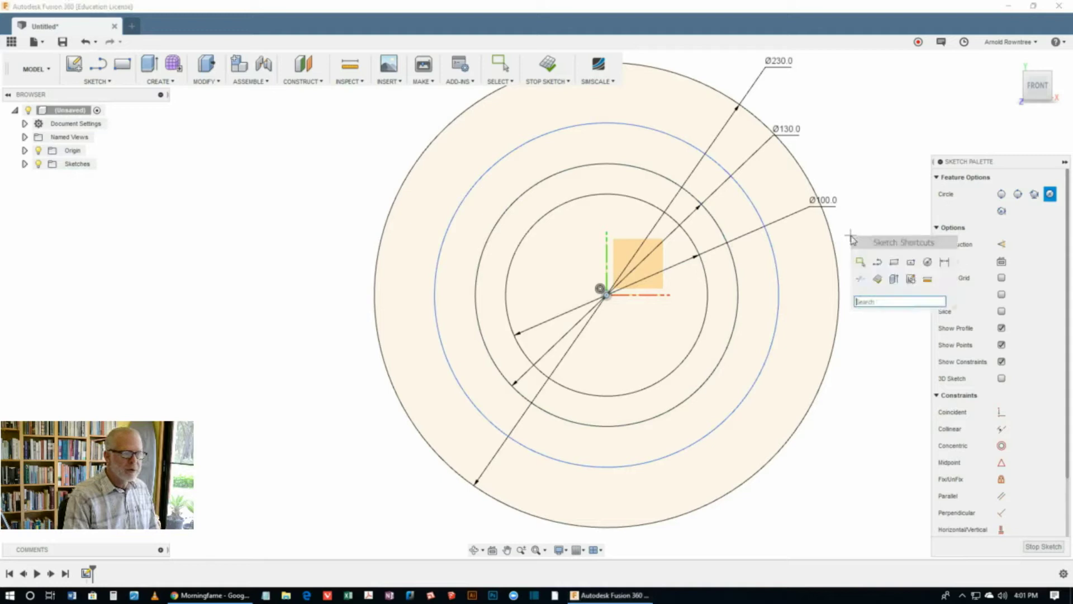
pyautogui.click(861, 261)
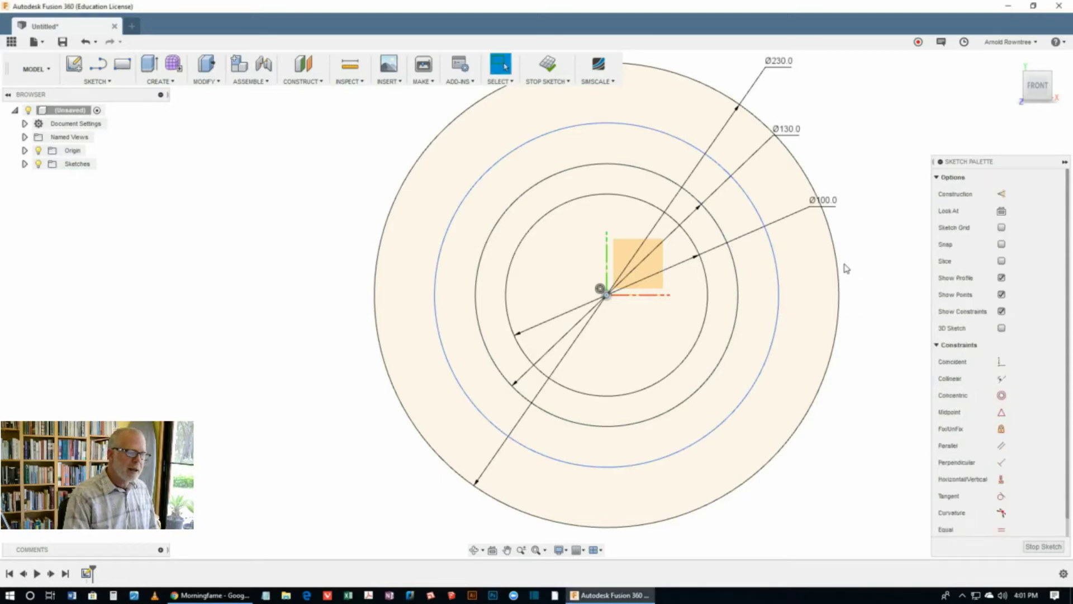
pyautogui.click(773, 249)
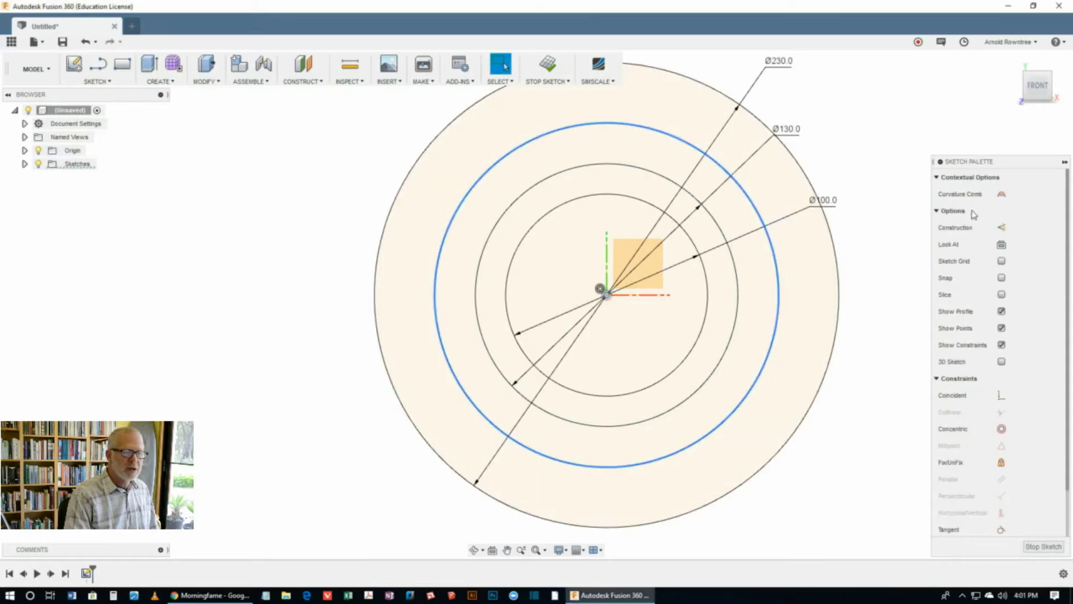
pyautogui.click(1001, 227)
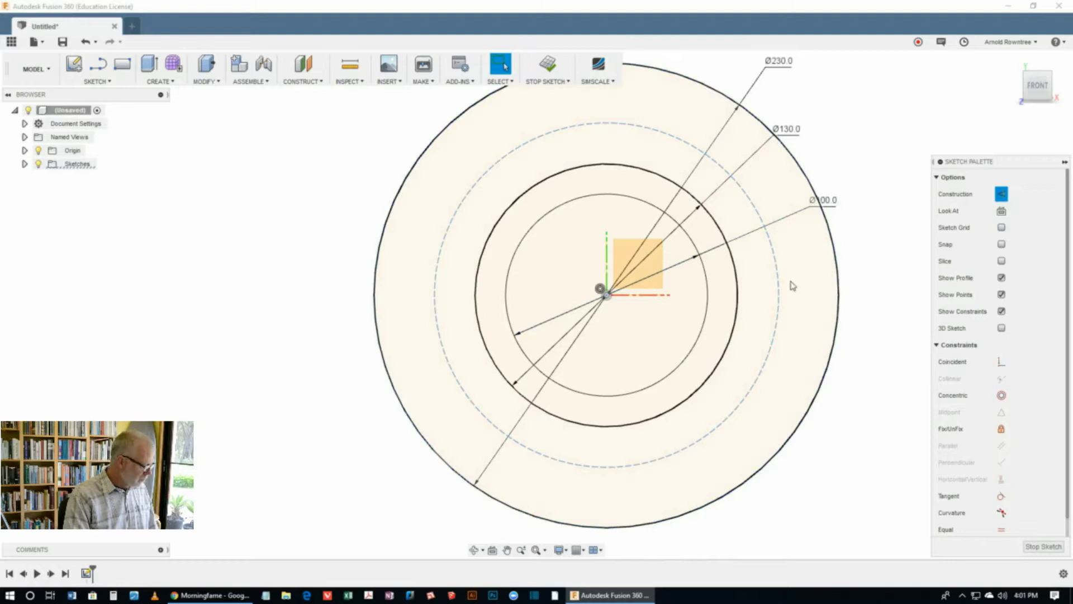
pyautogui.click(852, 240)
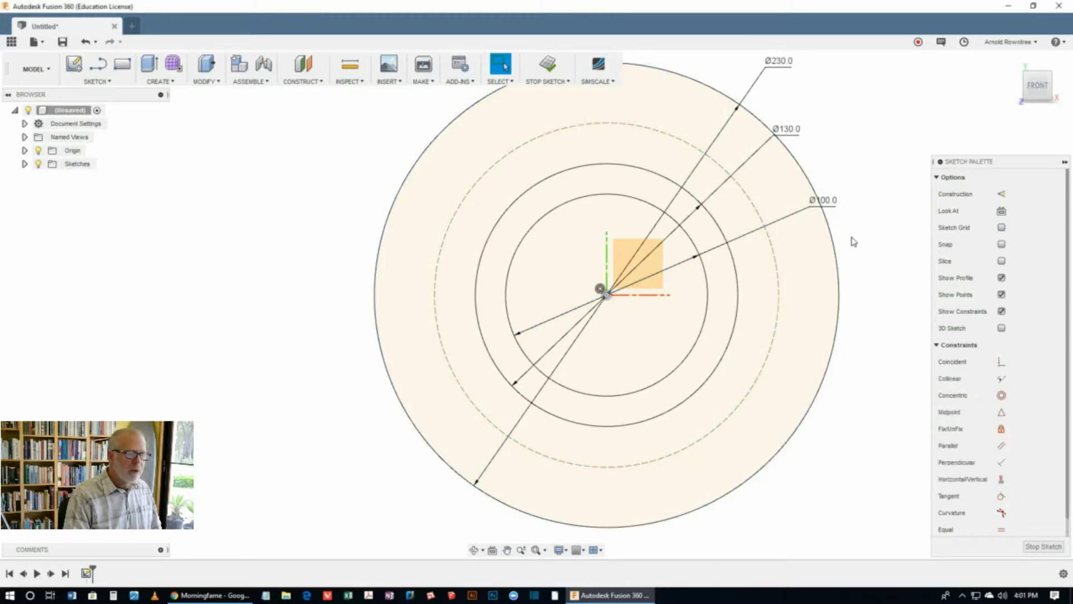
# Dimension the dashed pitch circle to a 175 mm diameter.
pyautogui.press('d')
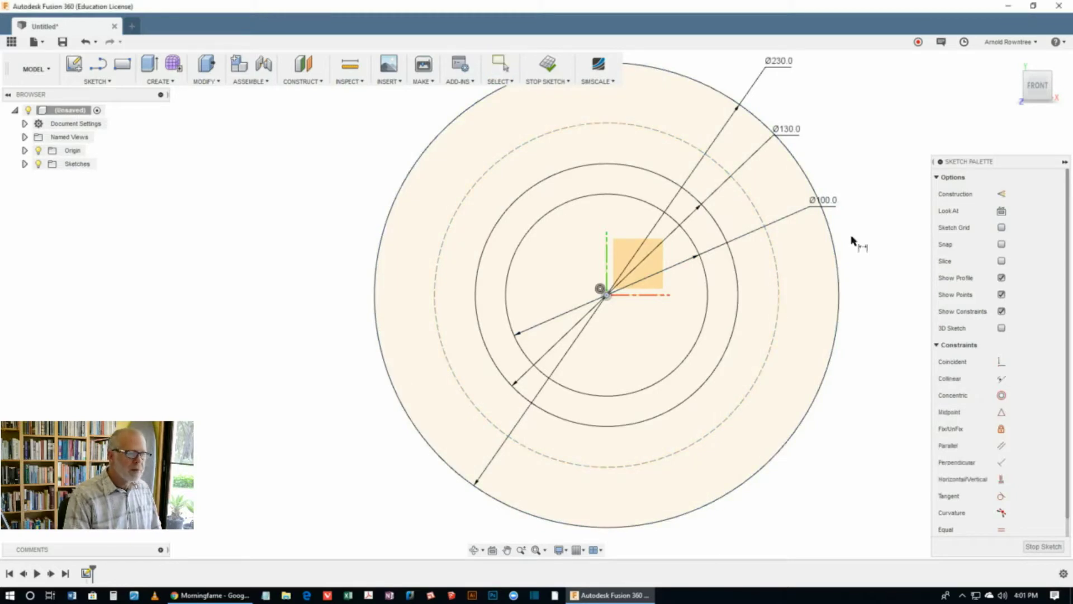
pyautogui.click(777, 251)
pyautogui.click(882, 270)
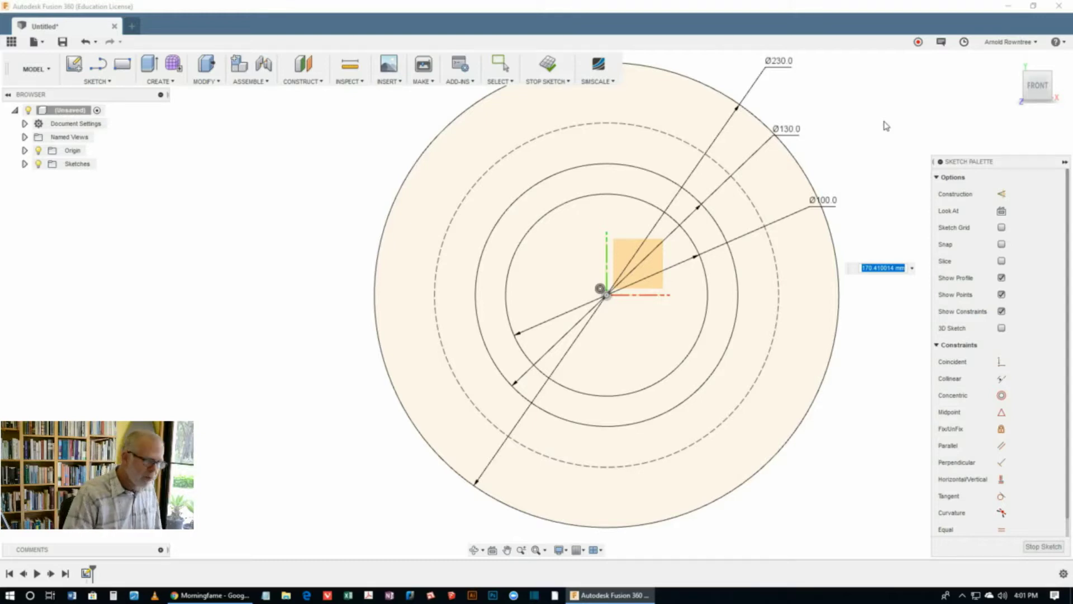
pyautogui.write('175')
pyautogui.press('Return')
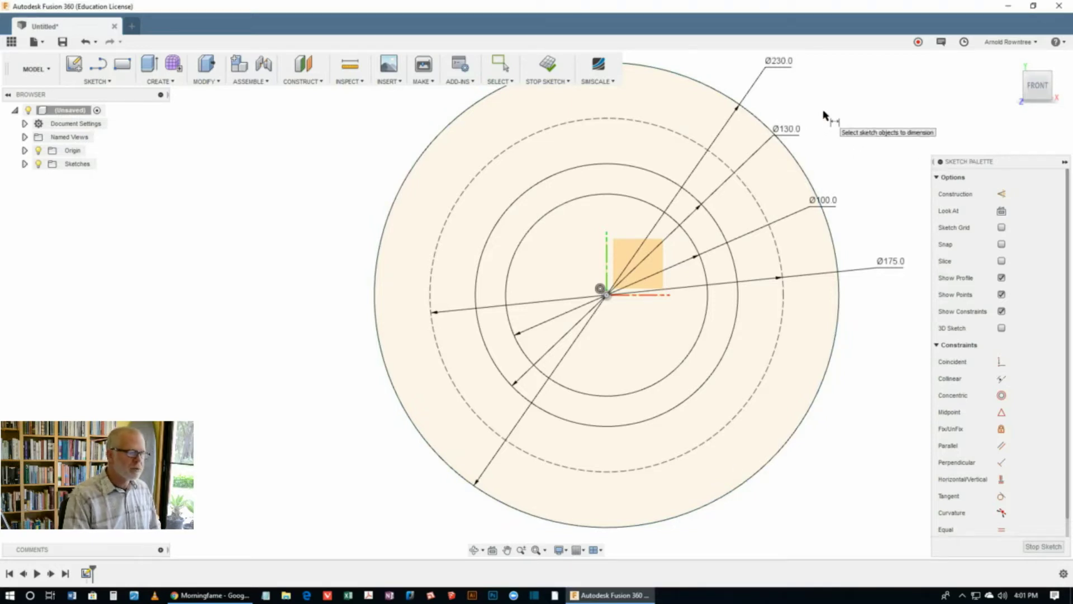
# Extrude the outer flange ring and inner ring profiles -15 mm into a solid disc body.
pyautogui.press('e')
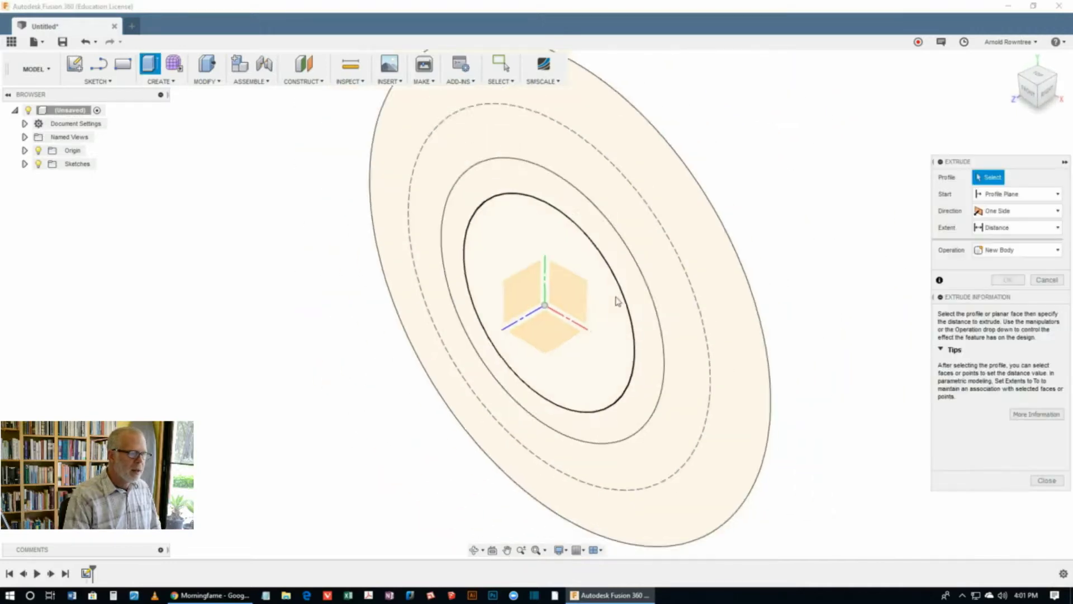
pyautogui.scroll(-2, 617, 300)
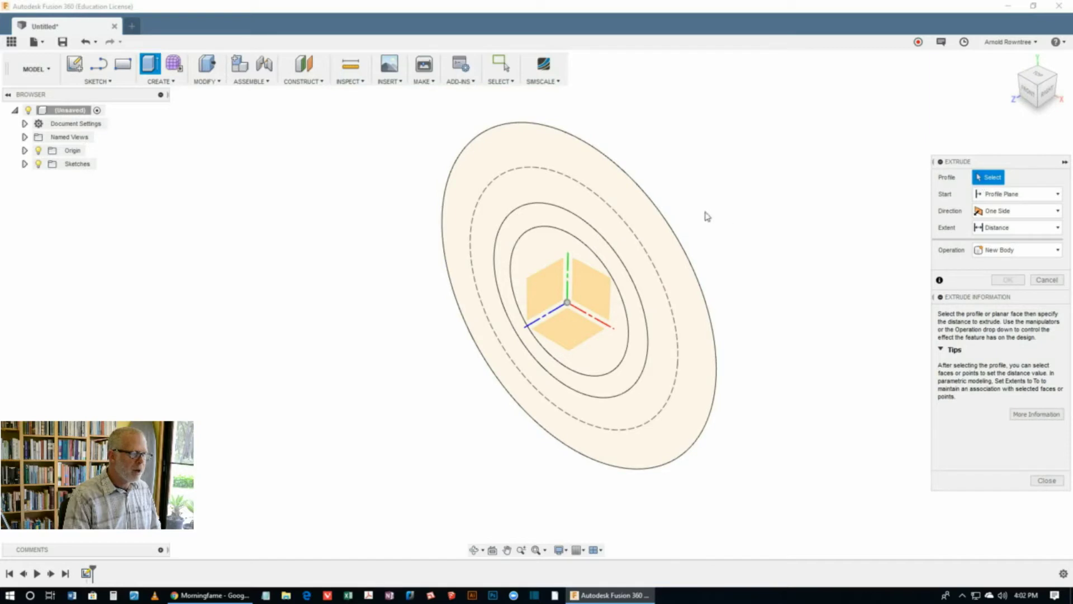
pyautogui.click(648, 241)
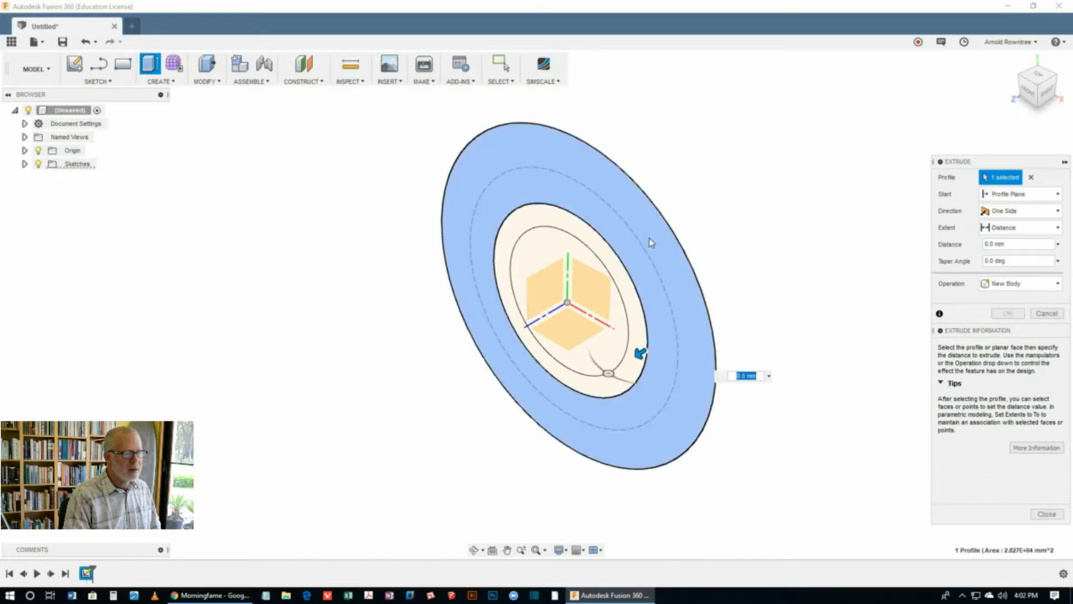
pyautogui.click(601, 250)
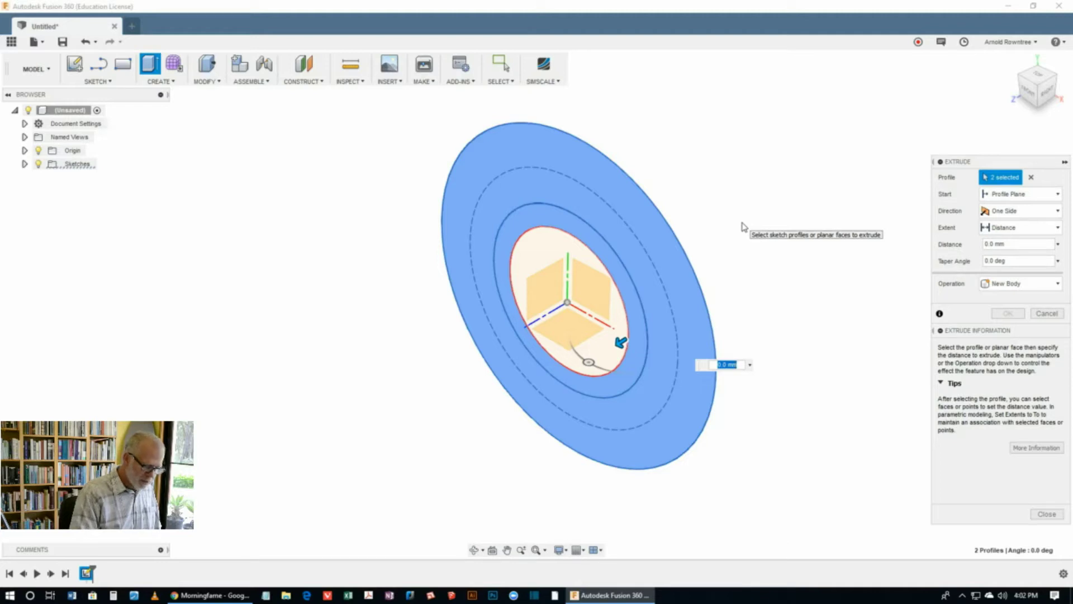
pyautogui.press('BackSpace')
pyautogui.press('Return')
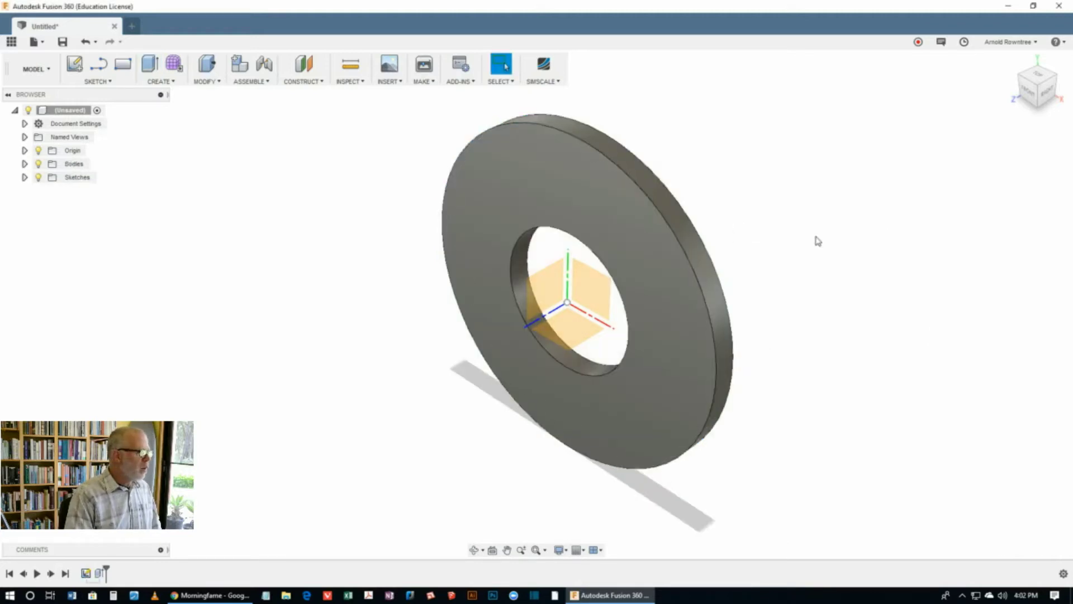
# Expand Sketches in the Browser and turn Sketch1's visibility back on.
pyautogui.click(25, 177)
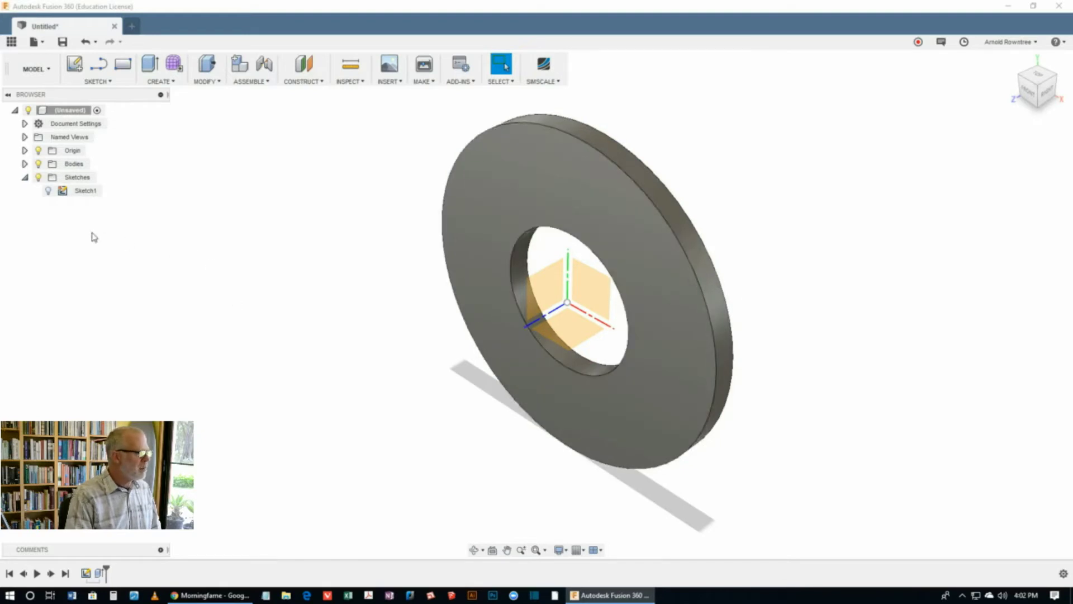
pyautogui.click(50, 191)
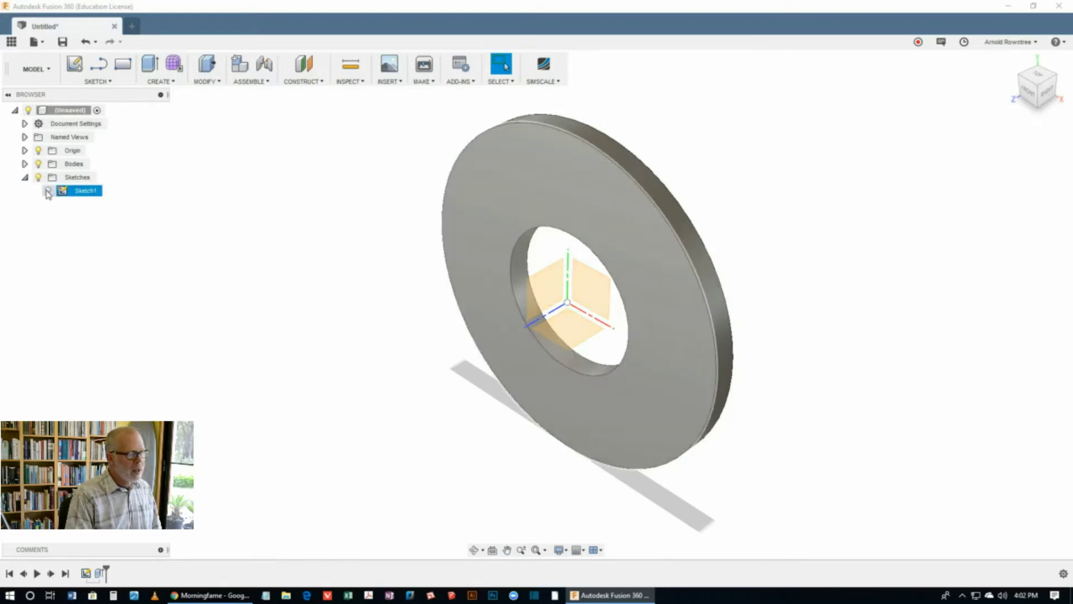
pyautogui.click(48, 192)
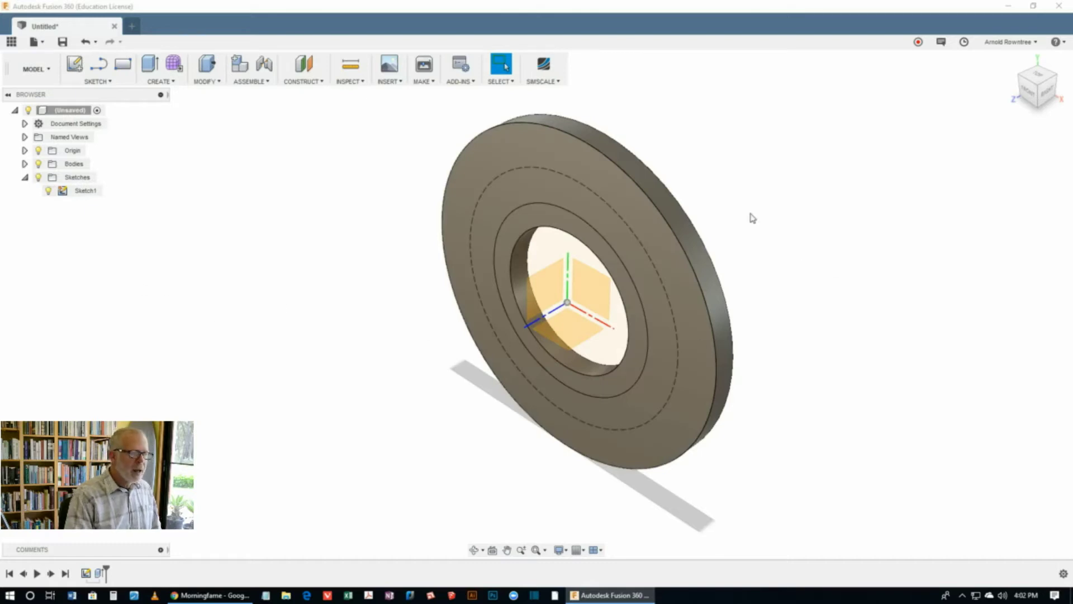
# Extrude the sketch's hub ring into a tube projecting from the flange face.
pyautogui.press('e')
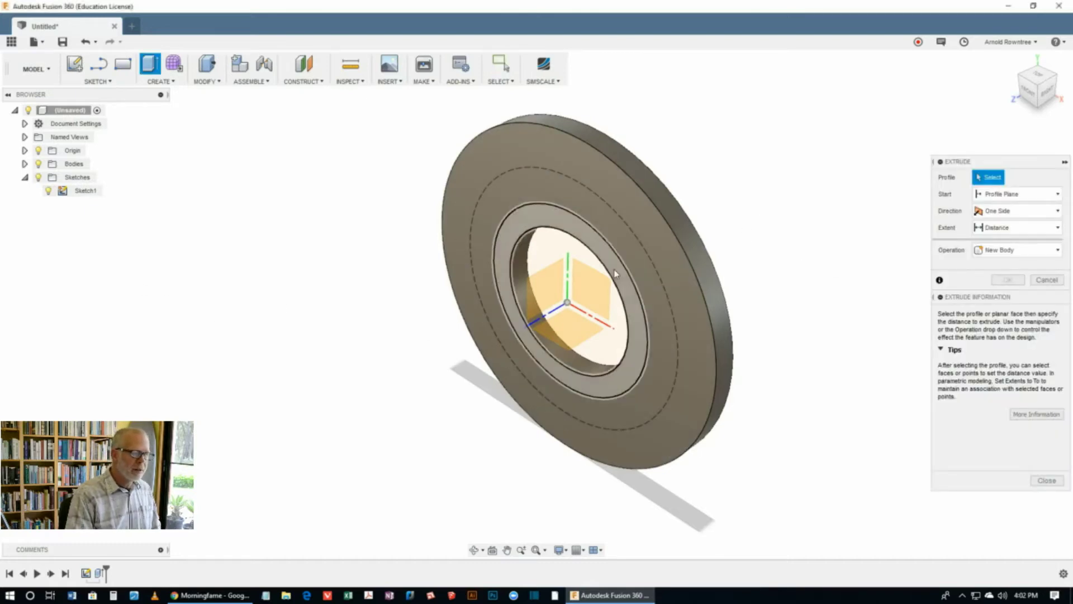
pyautogui.click(634, 275)
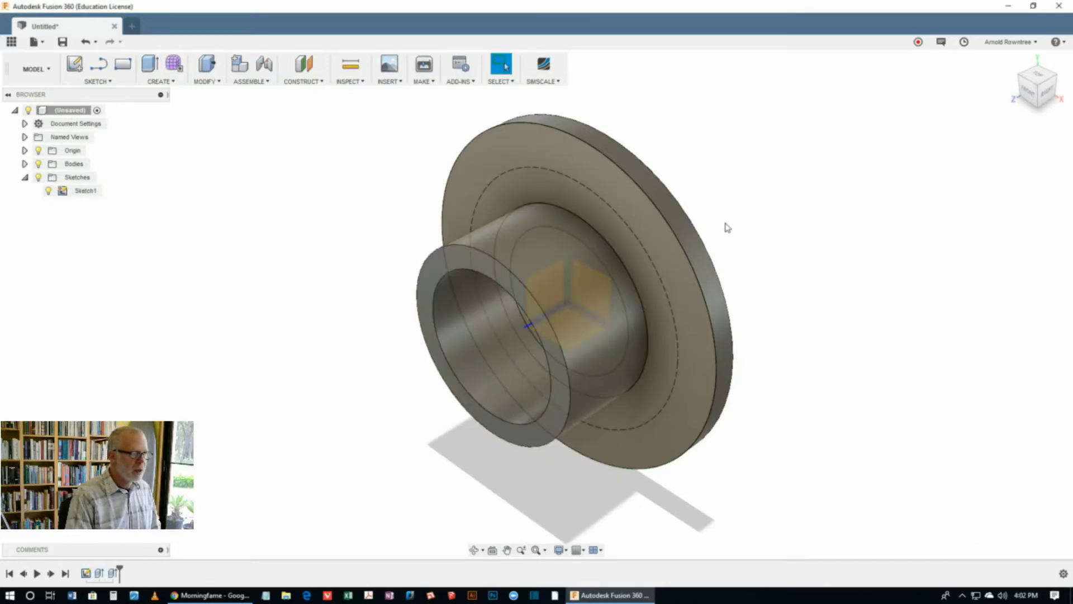
pyautogui.keyDown('shift'); pyautogui.moveTo(724, 225); pyautogui.dragTo(771, 208, button='middle'); pyautogui.keyUp('shift')
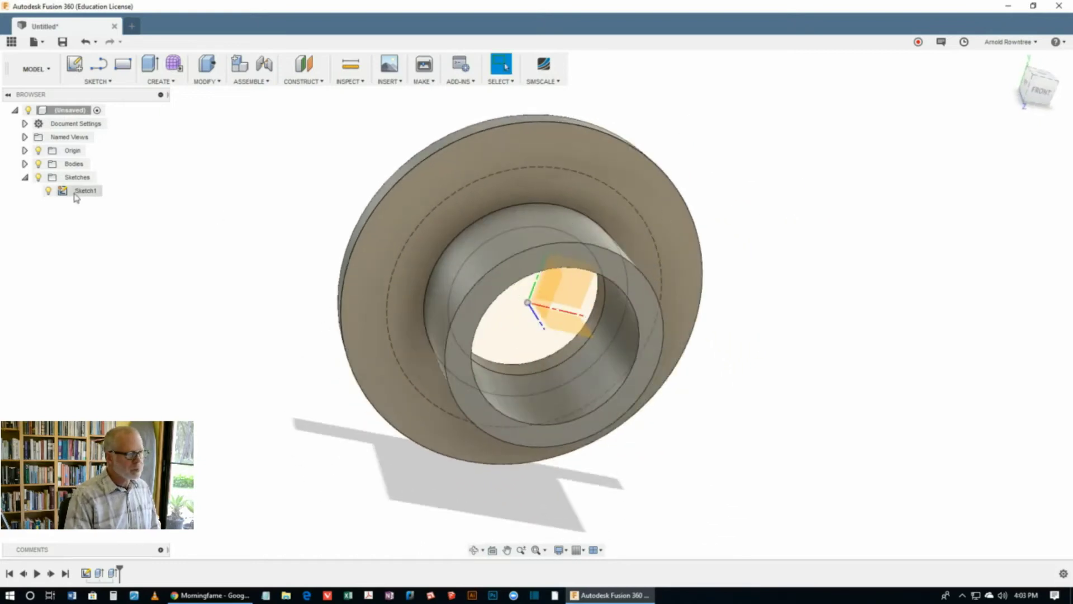
pyautogui.keyDown('shift'); pyautogui.moveTo(825, 232); pyautogui.dragTo(803, 204, button='middle'); pyautogui.keyUp('shift')
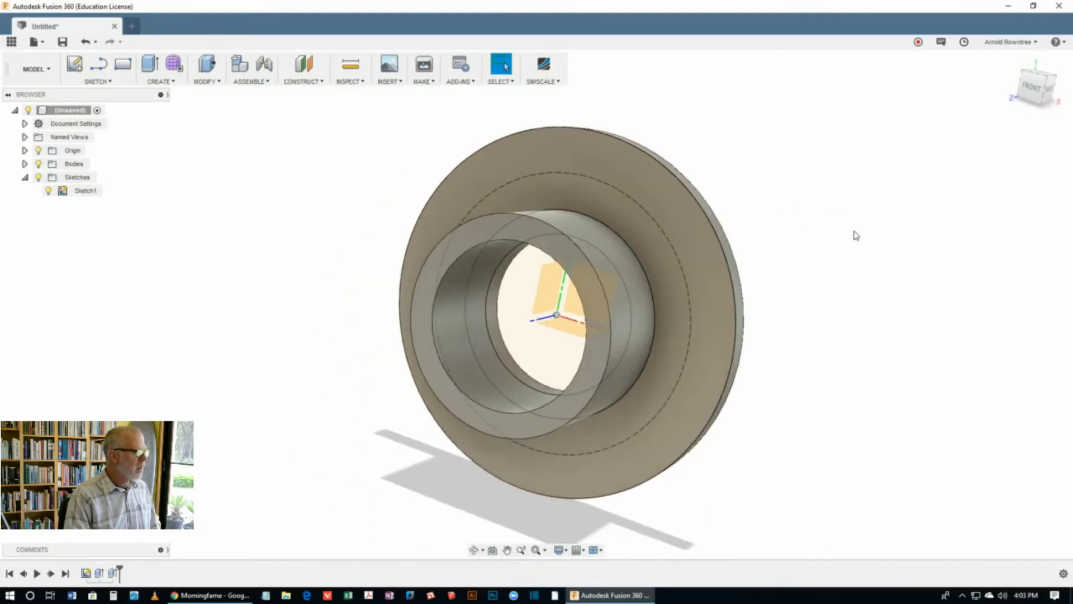
# Reopen Sketch1 in edit mode through its Browser context menu.
pyautogui.rightClick(88, 191)
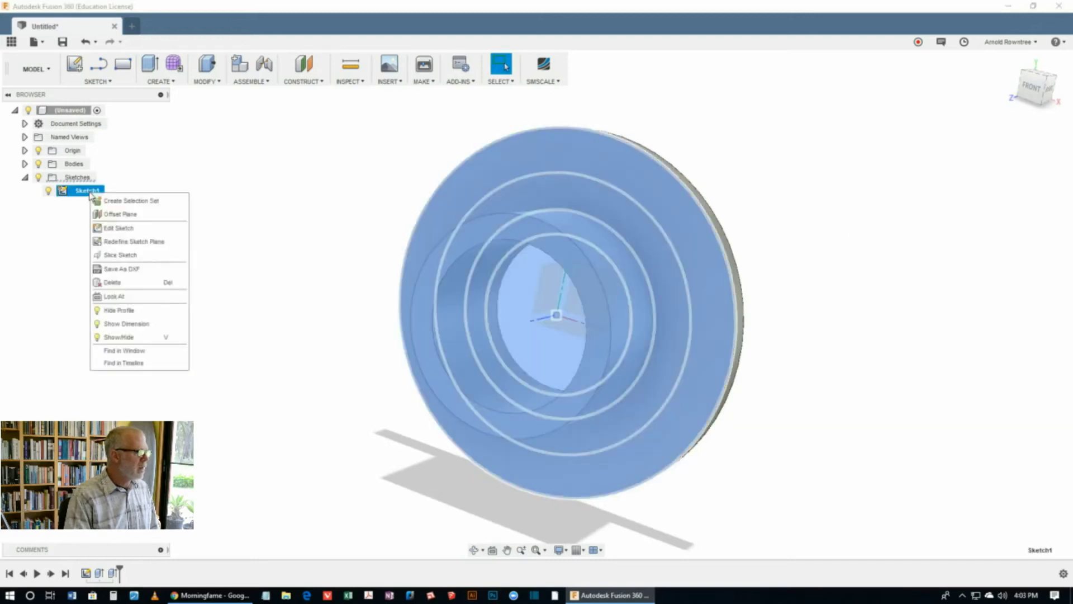
pyautogui.click(293, 223)
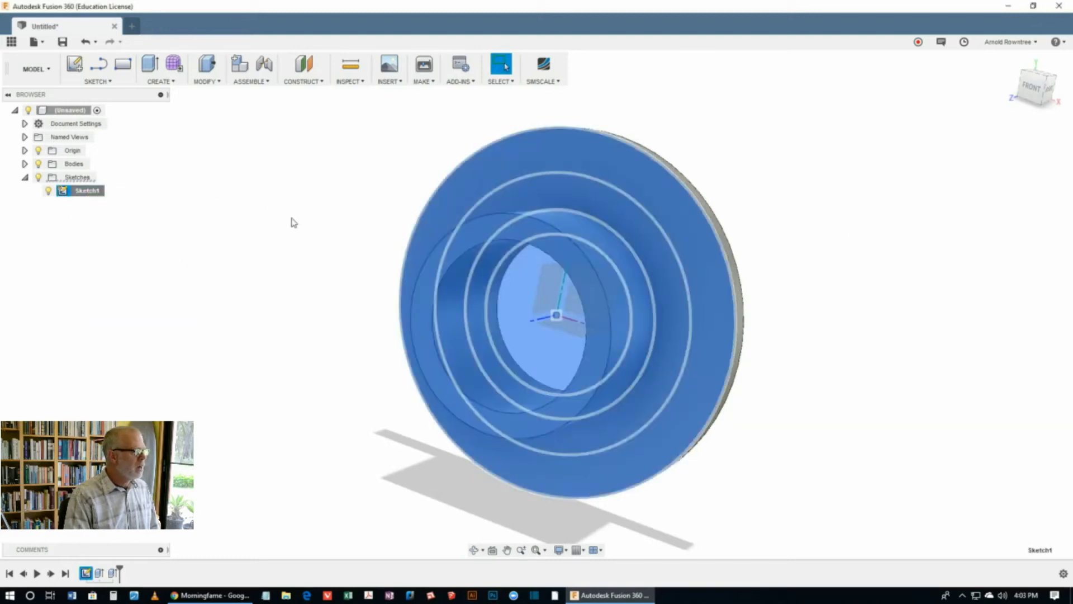
pyautogui.rightClick(84, 192)
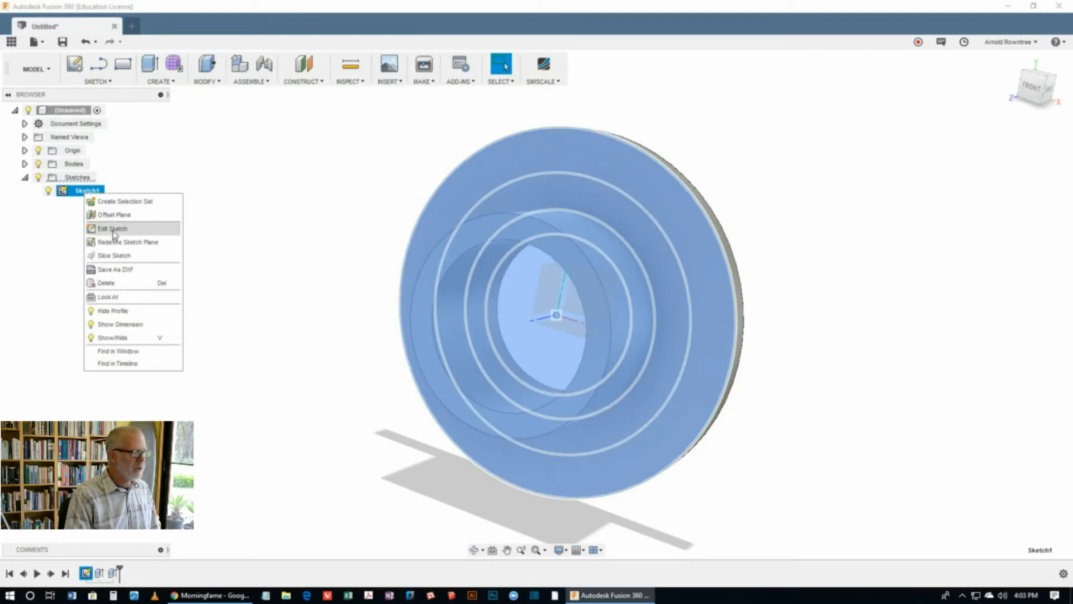
pyautogui.click(114, 230)
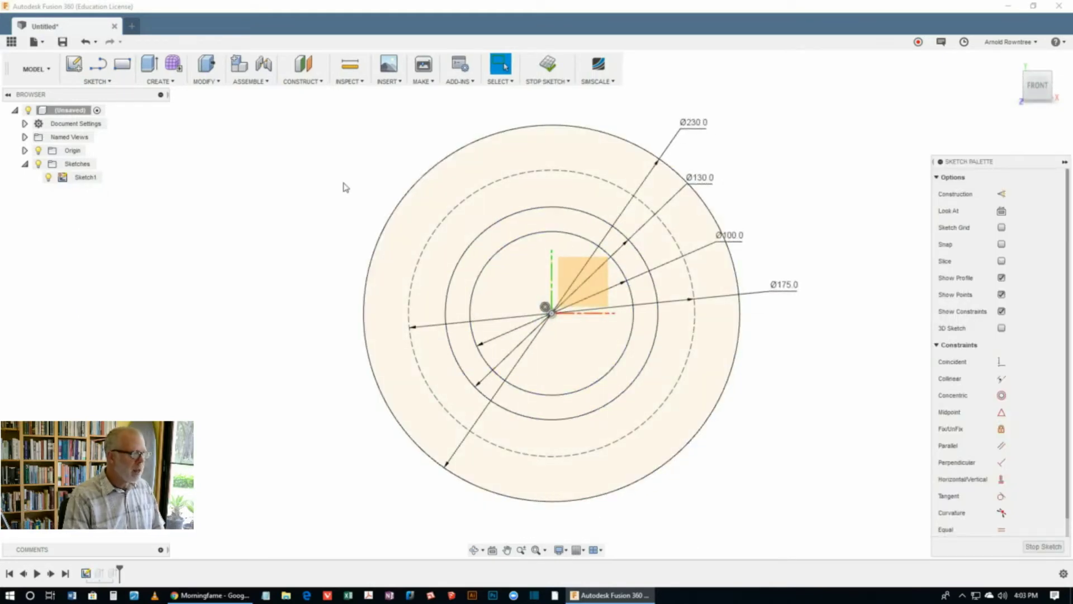
# Draw a vertical line from the origin past the Ø230 circle and make it construction geometry.
pyautogui.press('l')
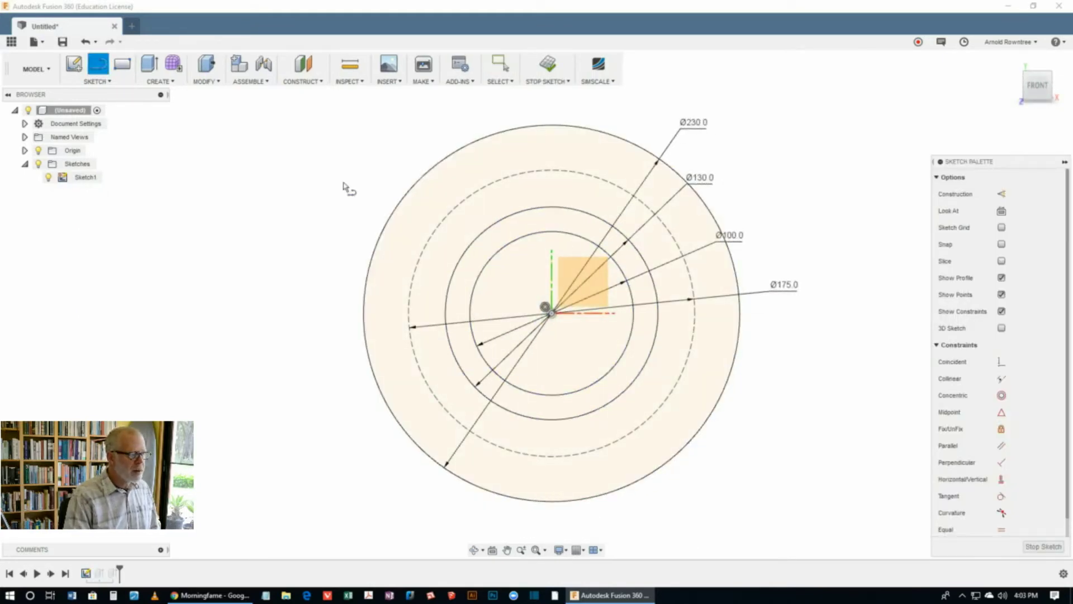
pyautogui.click(552, 314)
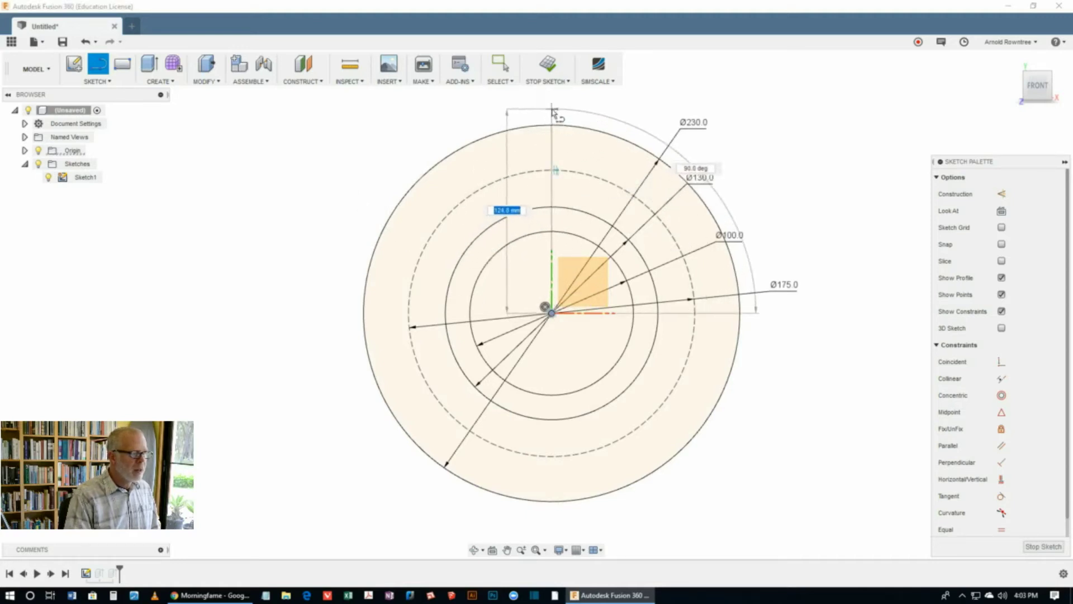
pyautogui.click(553, 108)
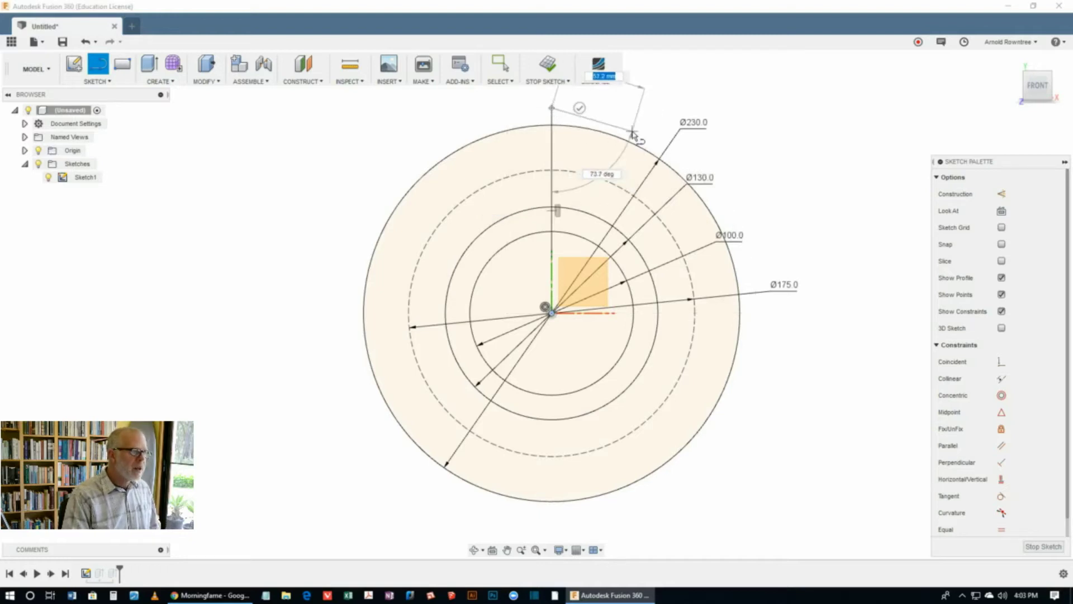
pyautogui.press('Escape')
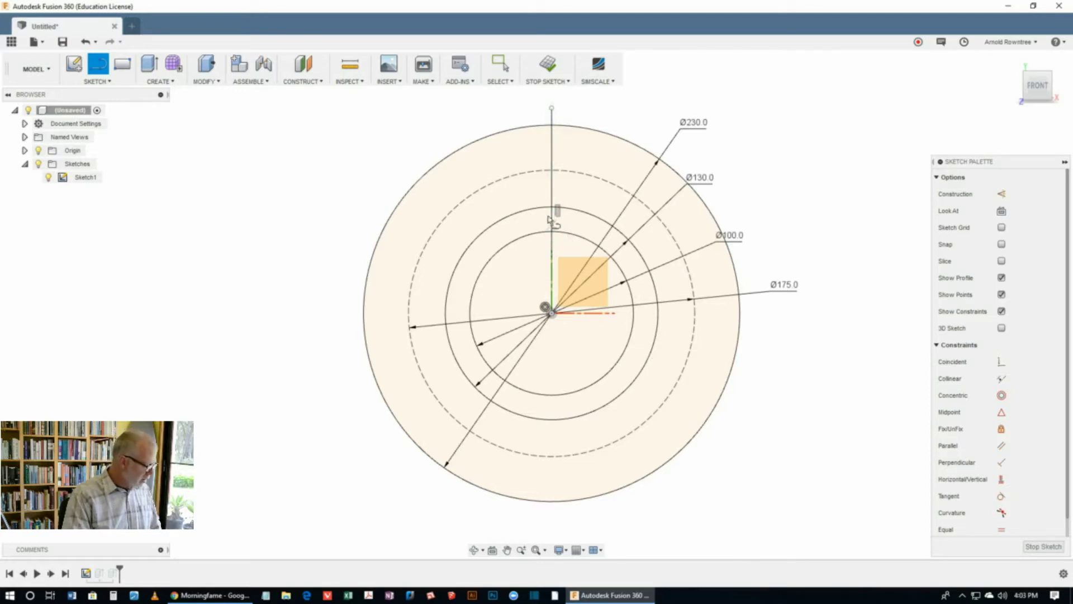
pyautogui.press('s')
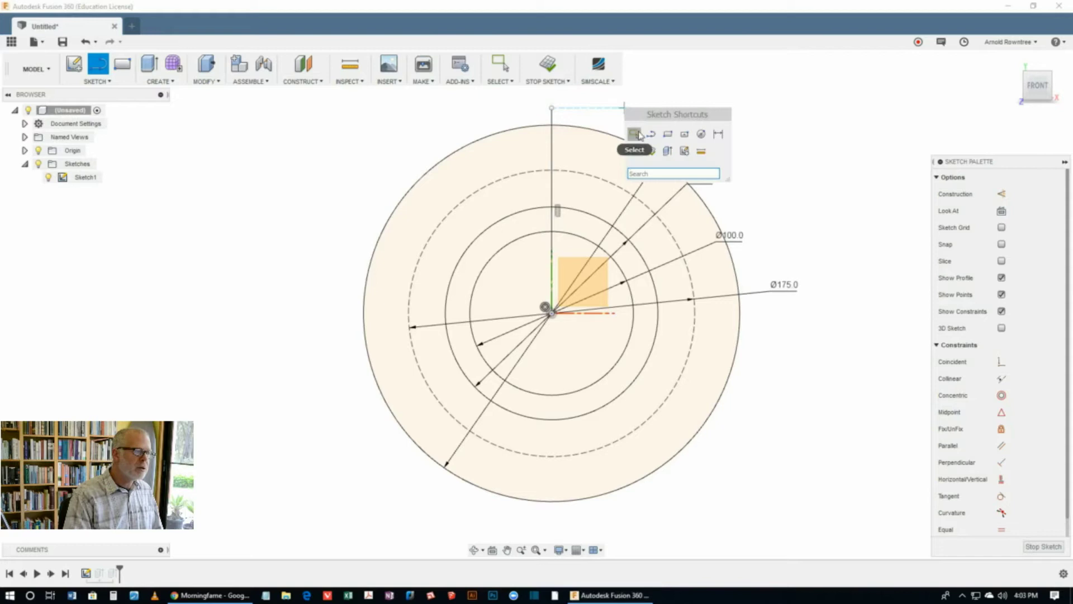
pyautogui.click(635, 135)
pyautogui.click(552, 122)
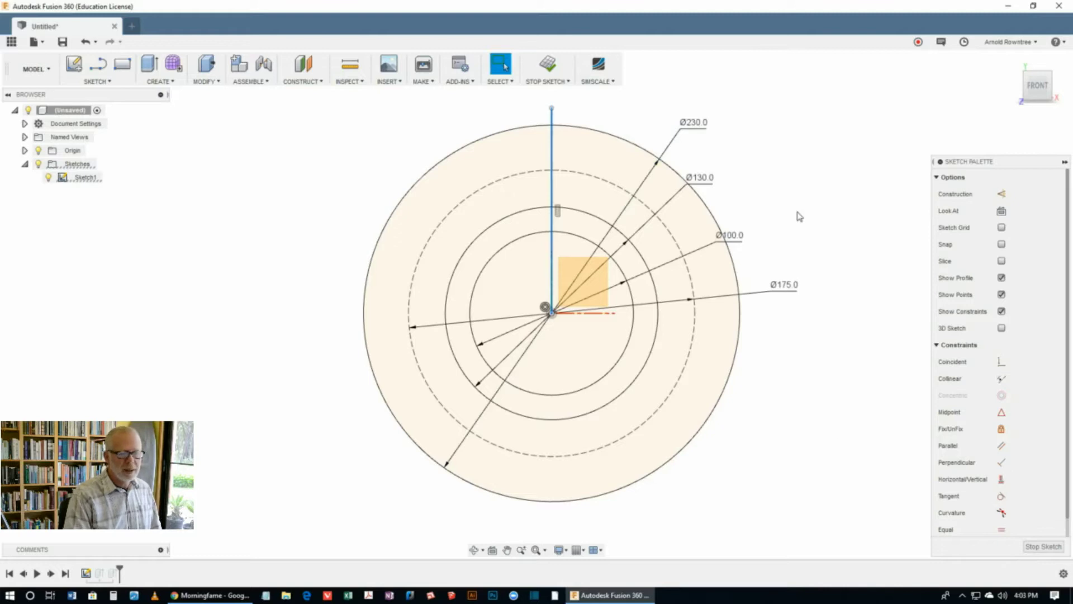
pyautogui.press('Escape')
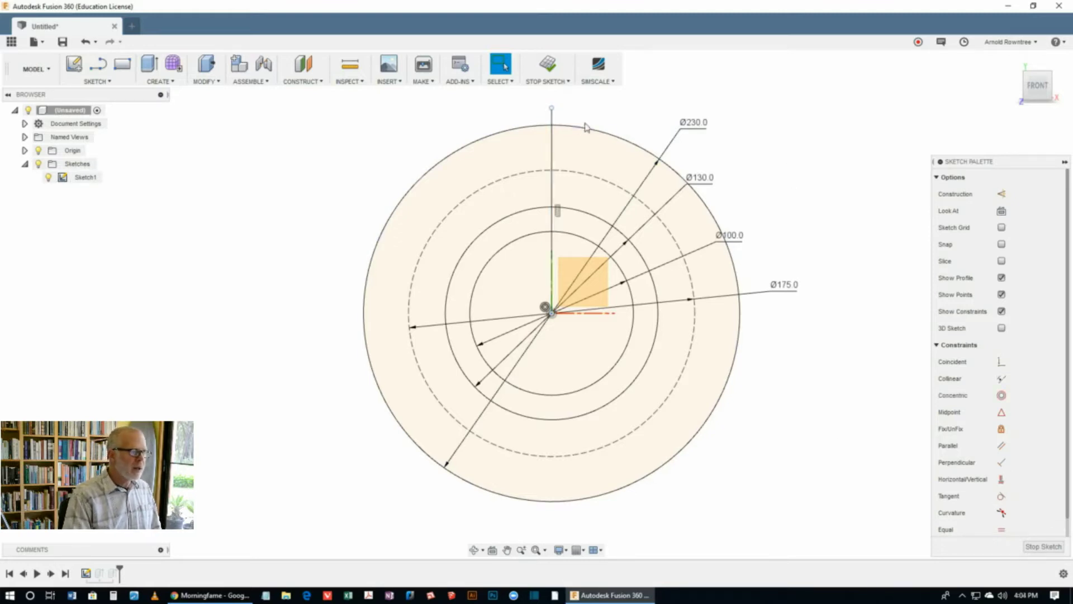
pyautogui.click(557, 116)
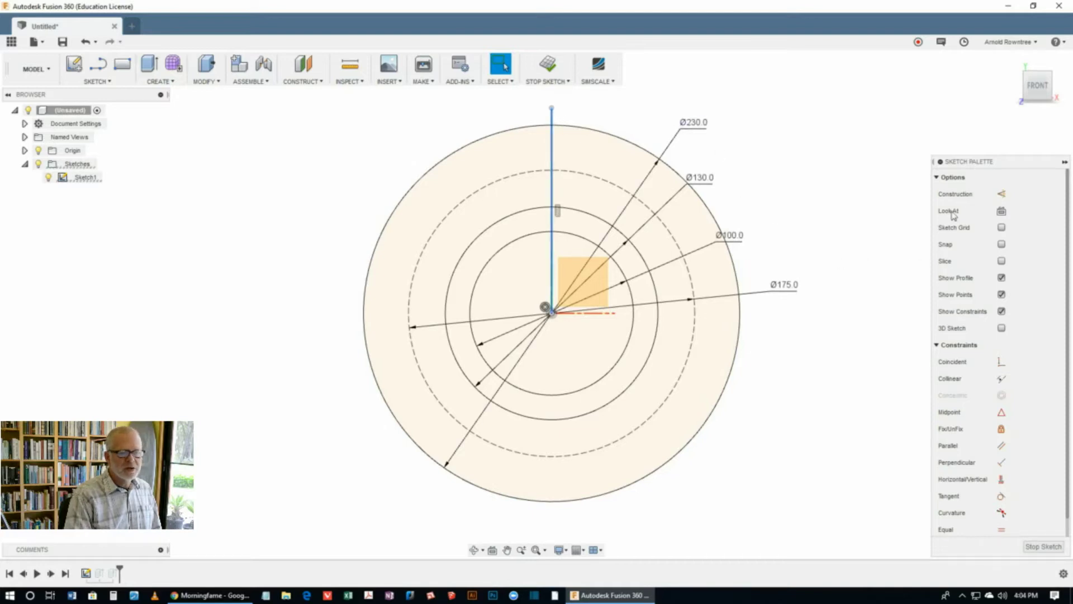
pyautogui.click(1000, 195)
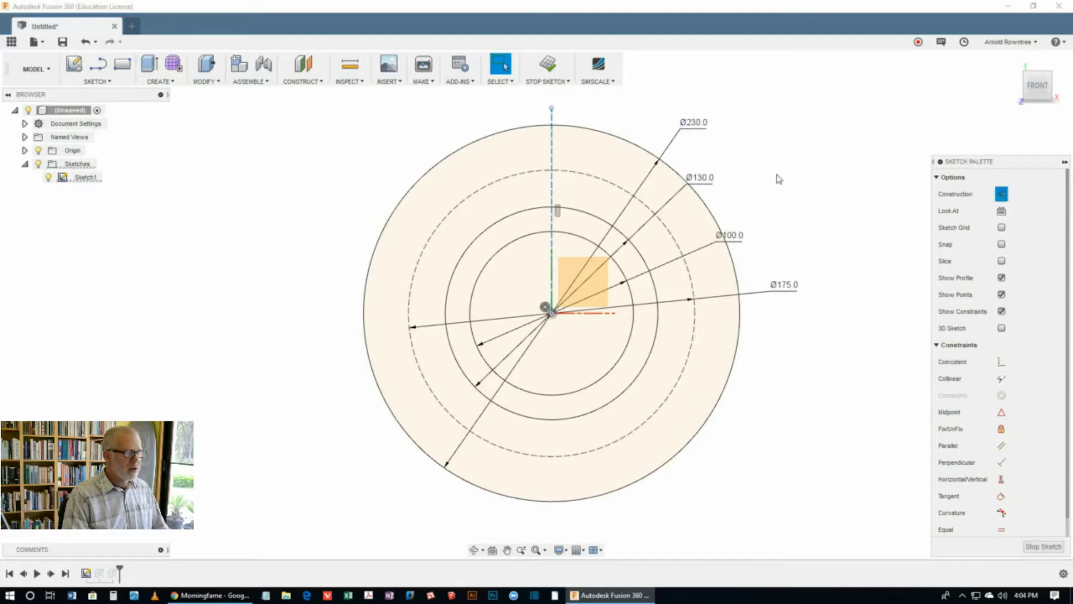
pyautogui.press('Escape')
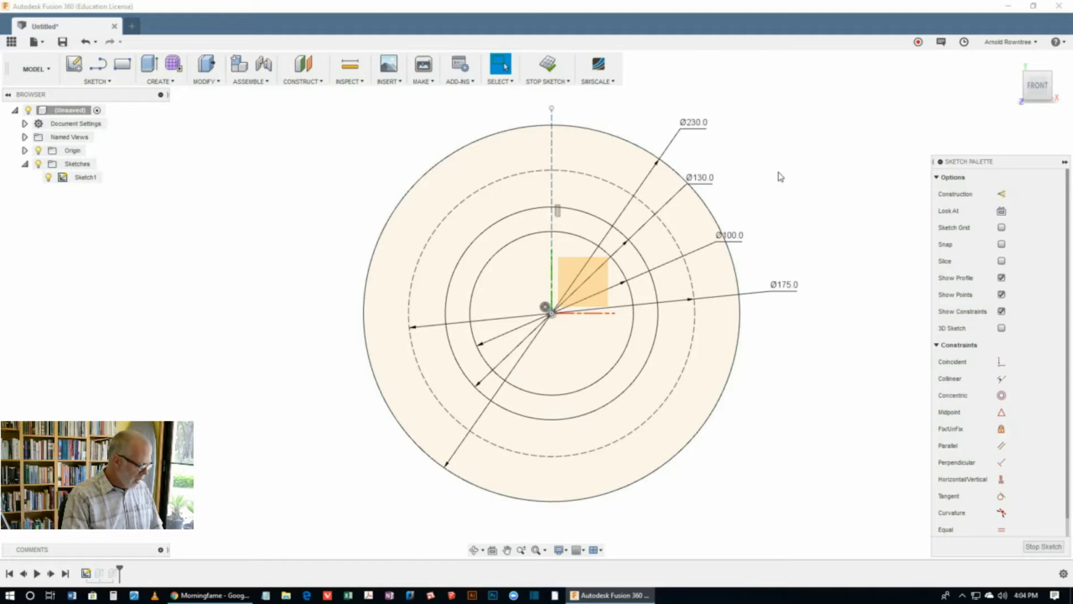
# Draw a radial line from the centre up-left past the outer circle and make it construction geometry.
pyautogui.press('l')
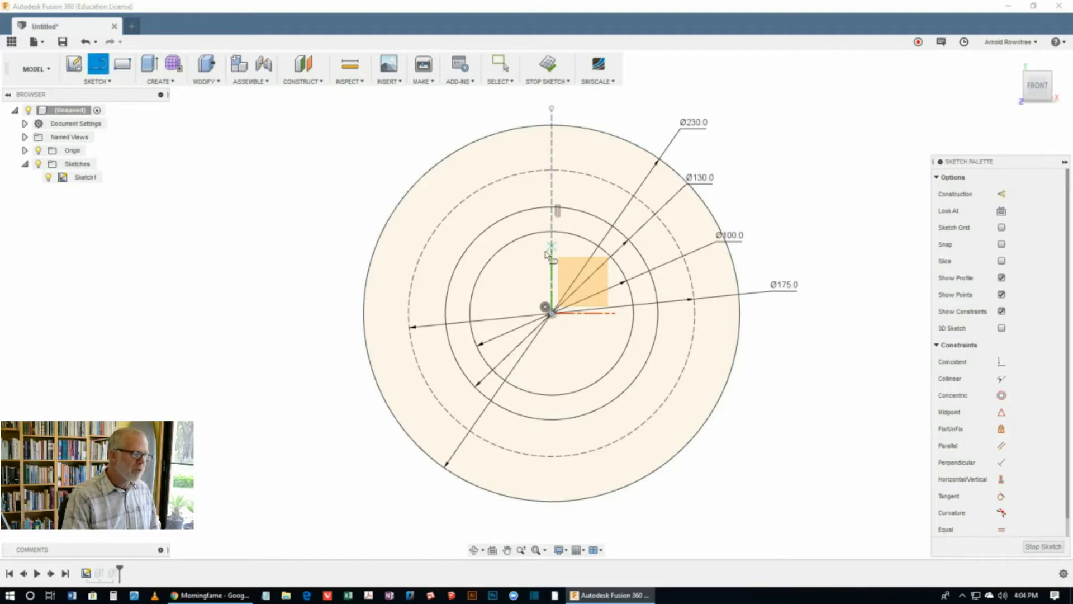
pyautogui.click(552, 313)
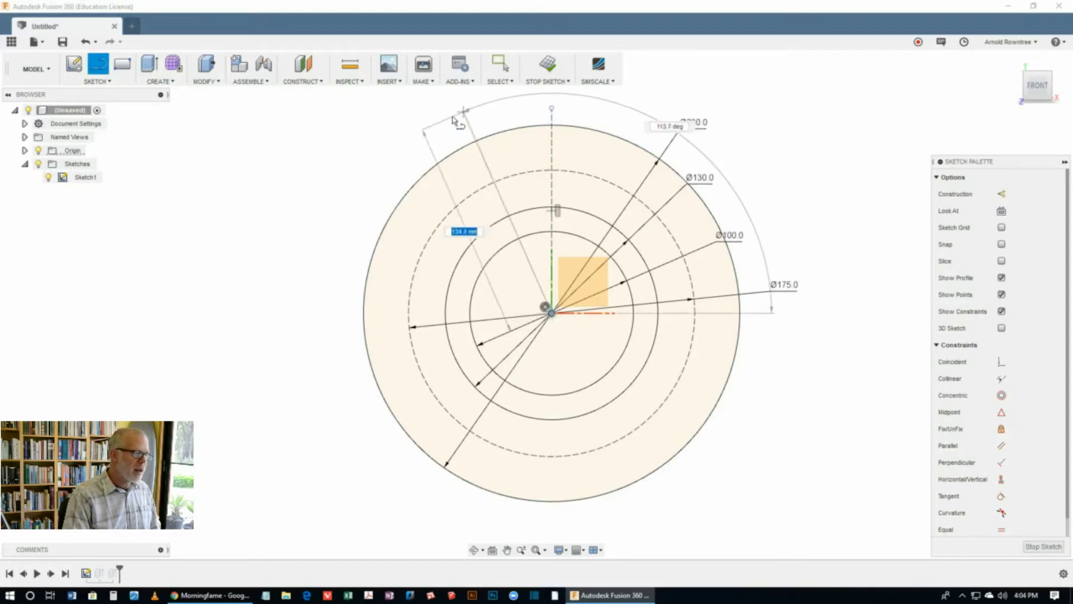
pyautogui.click(449, 124)
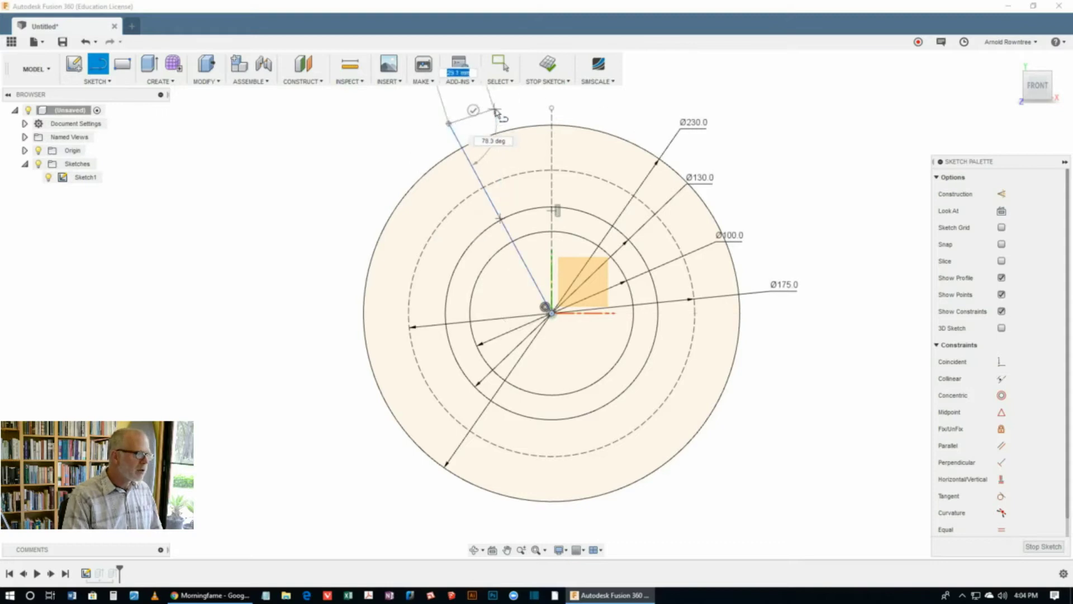
pyautogui.press('Escape')
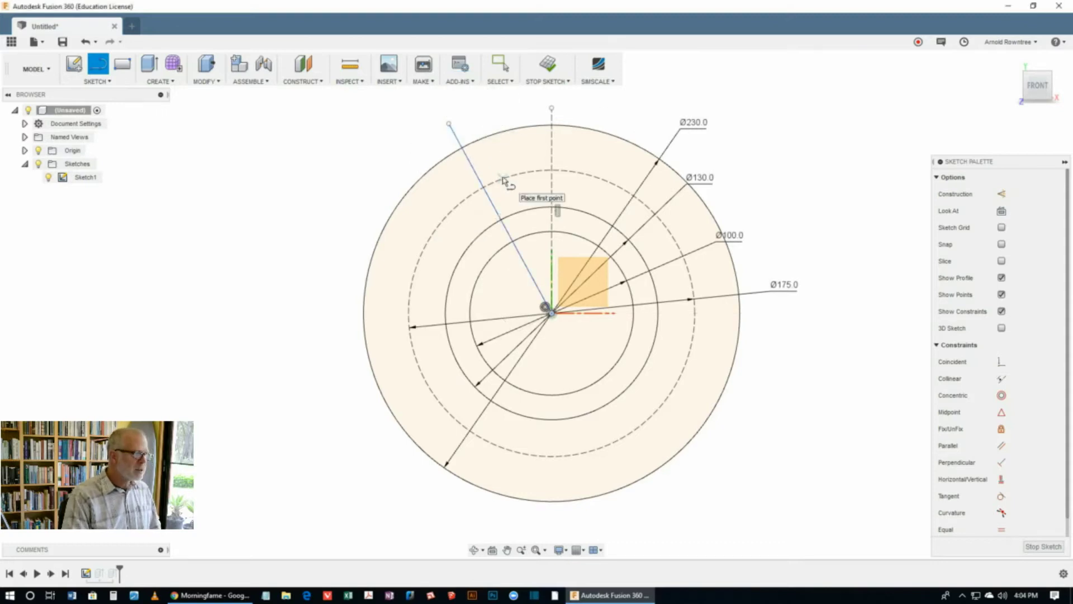
pyautogui.press('s')
pyautogui.press('Escape')
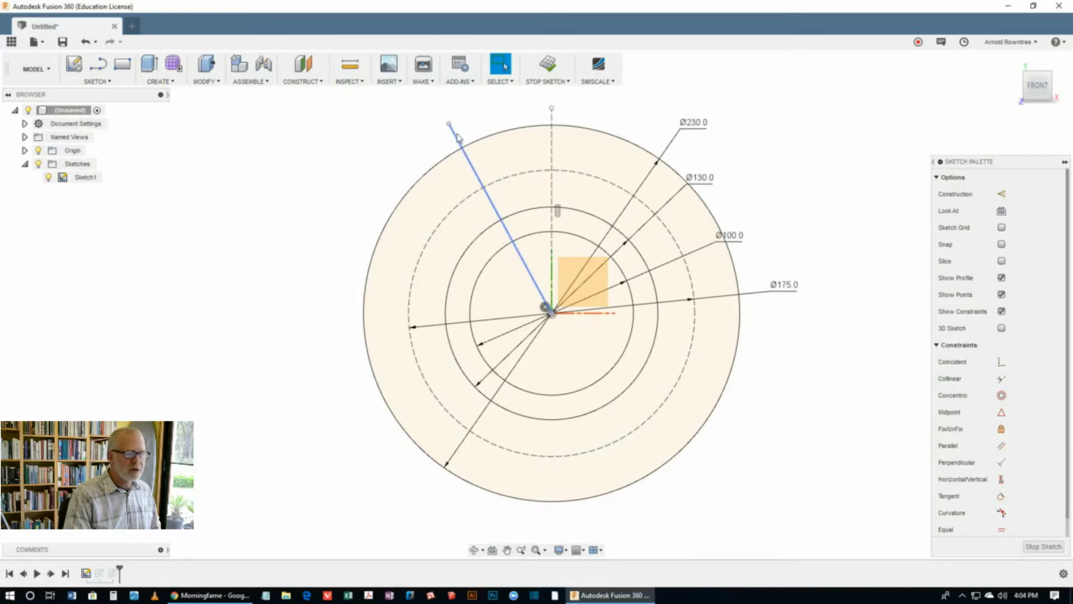
pyautogui.click(458, 138)
pyautogui.click(1000, 194)
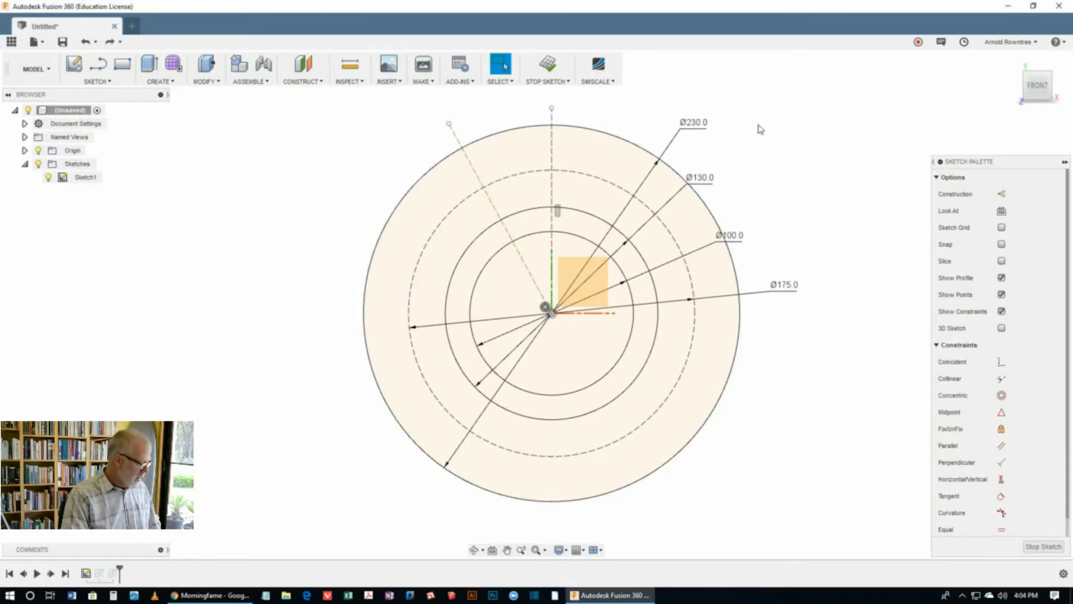
# Dimension the angle between the radial and vertical construction lines to 22.5°.
pyautogui.press('d')
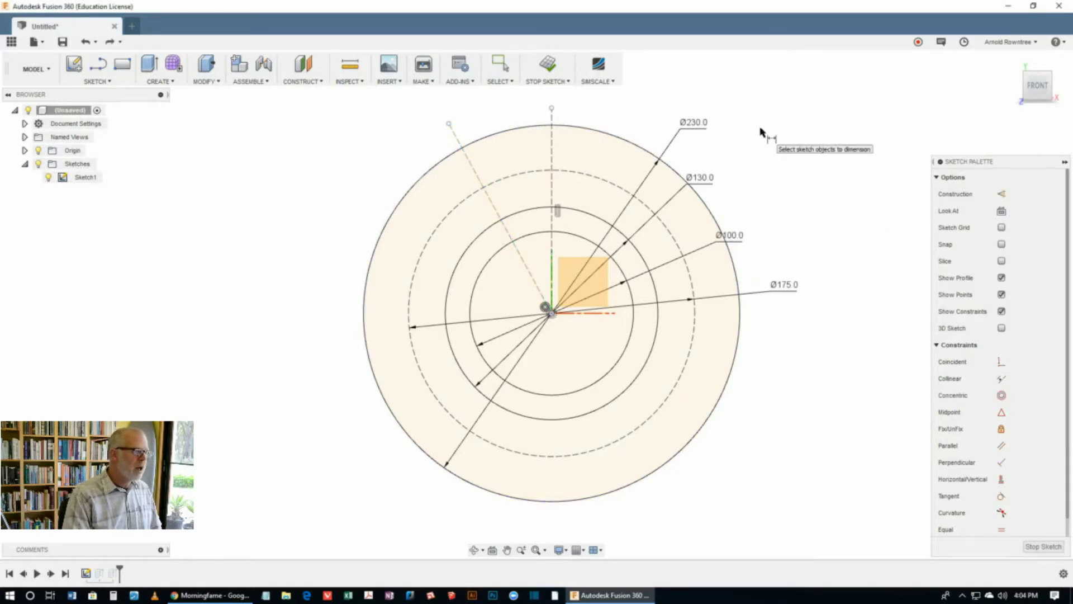
pyautogui.click(474, 171)
pyautogui.click(552, 150)
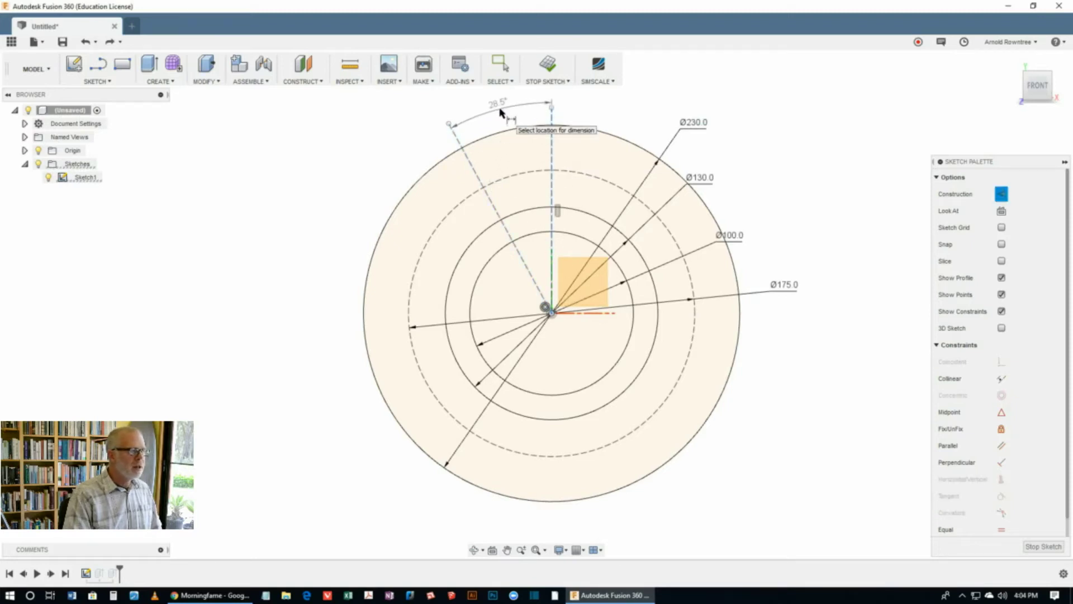
pyautogui.click(501, 112)
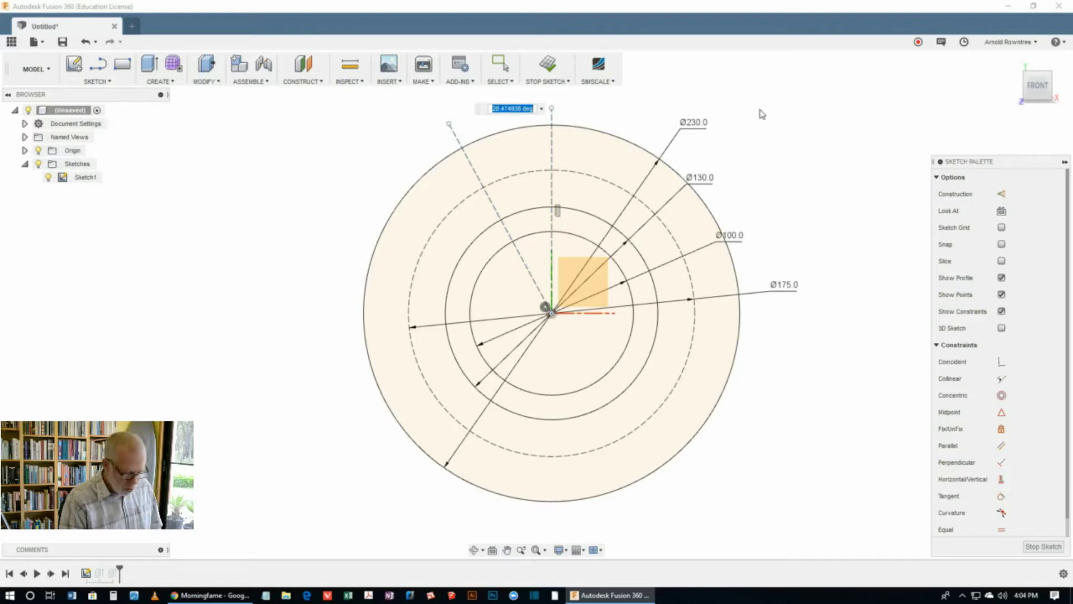
pyautogui.write('22.5')
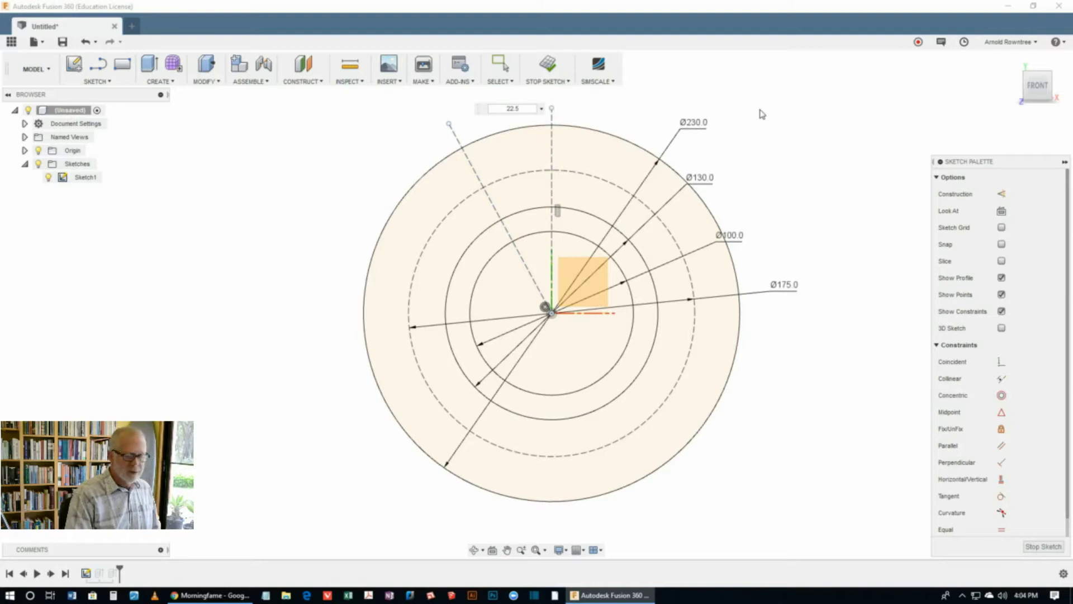
pyautogui.press('Return')
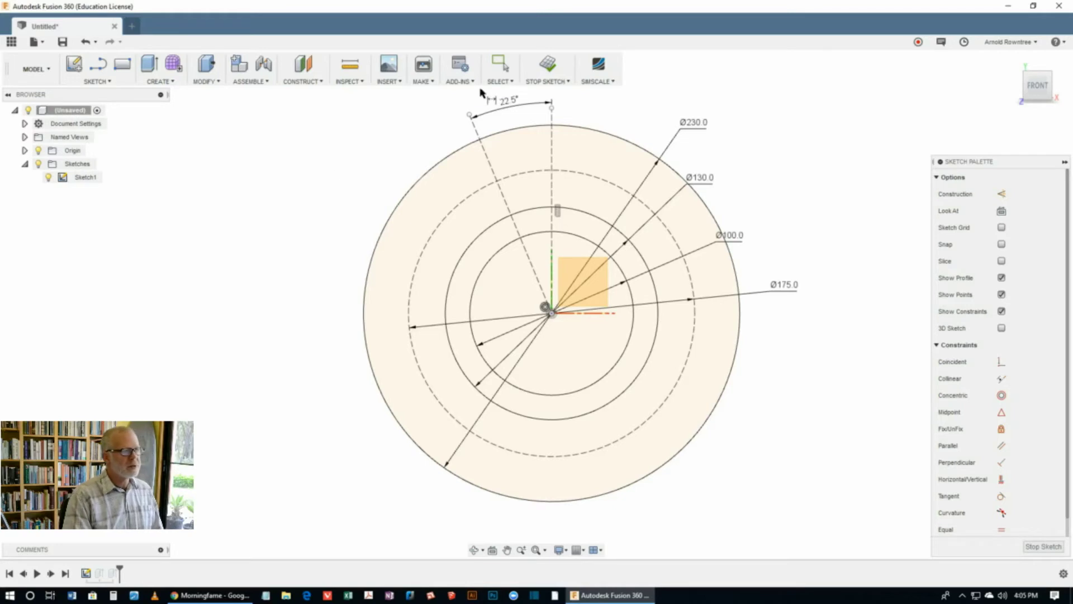
# Finish Sketch1 and start a new sketch on the flange face.
pyautogui.click(547, 76)
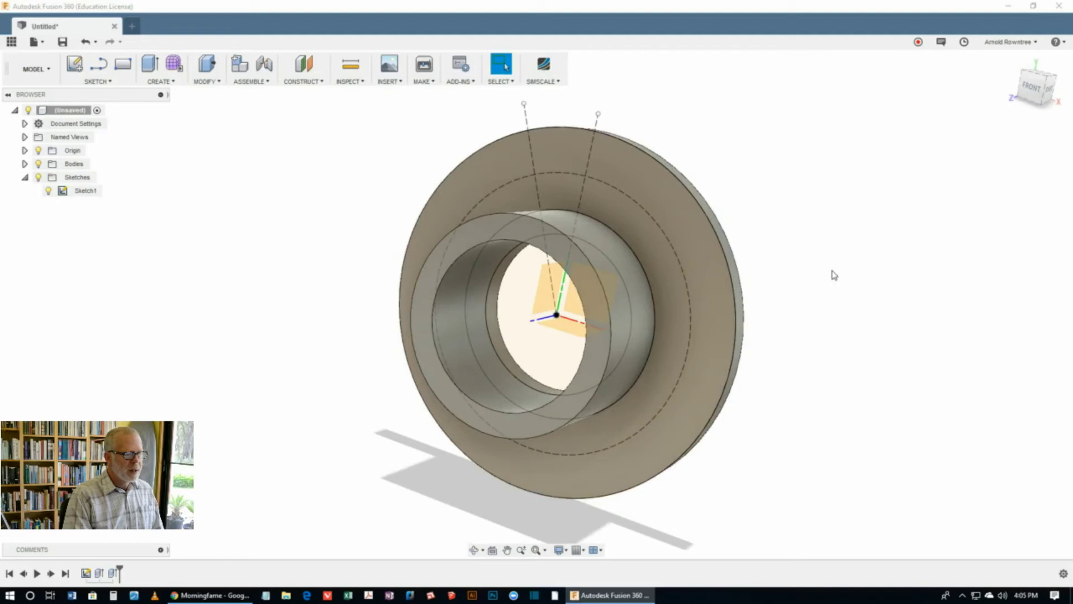
pyautogui.keyDown('shift'); pyautogui.moveTo(834, 275); pyautogui.dragTo(880, 248, button='middle'); pyautogui.keyUp('shift')
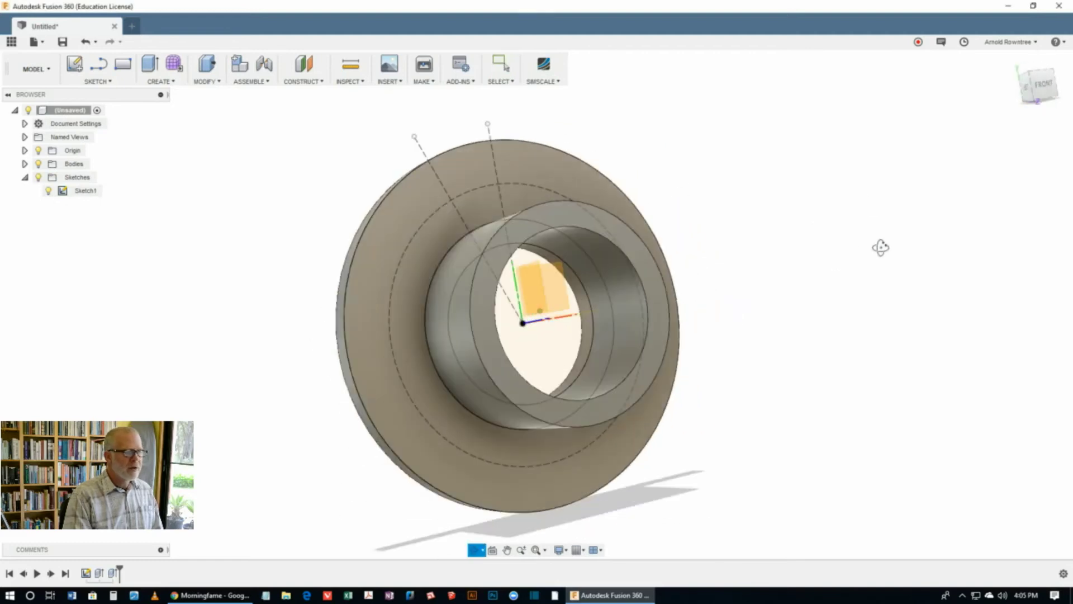
pyautogui.press('Escape')
pyautogui.rightClick(723, 167)
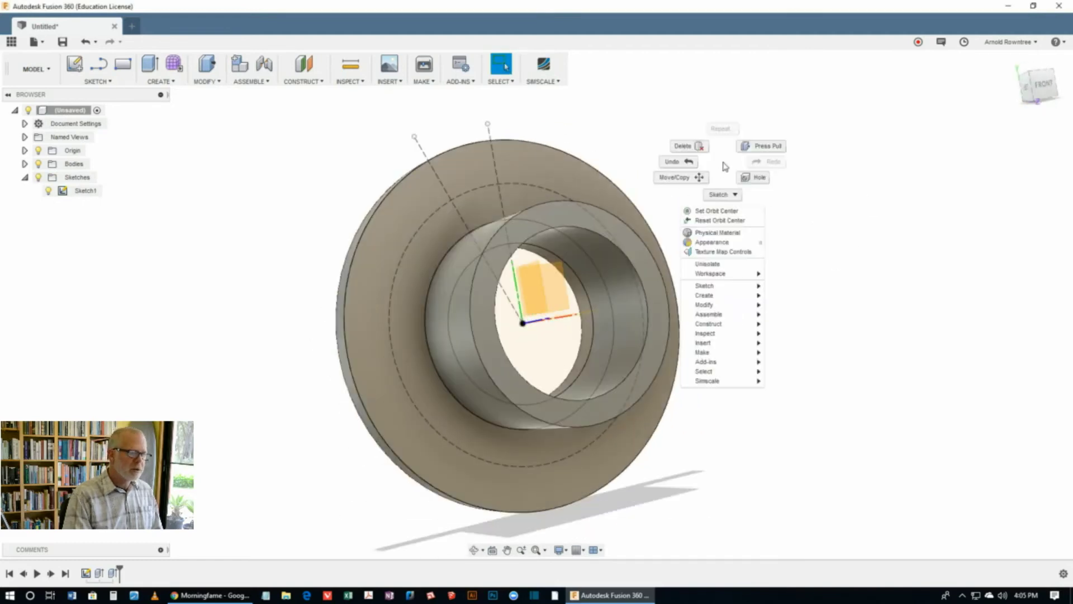
pyautogui.moveTo(712, 291)
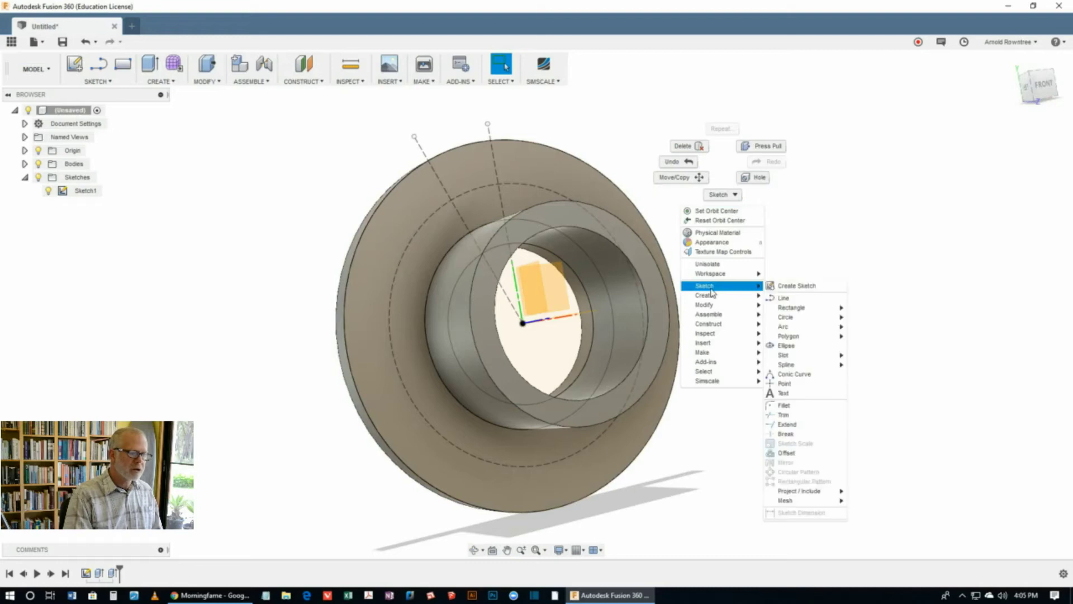
pyautogui.click(782, 285)
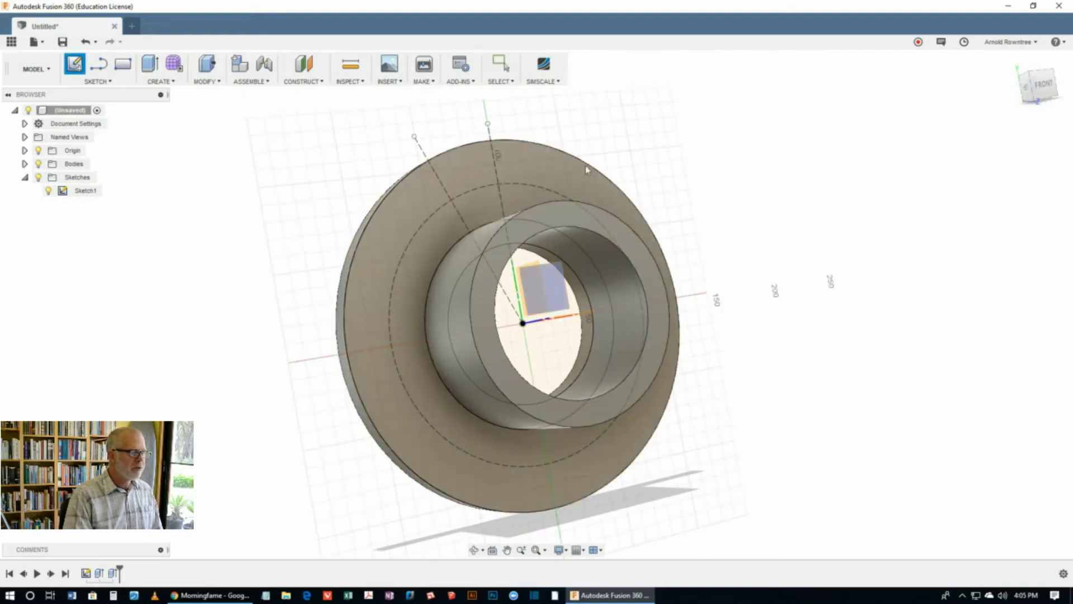
pyautogui.click(565, 177)
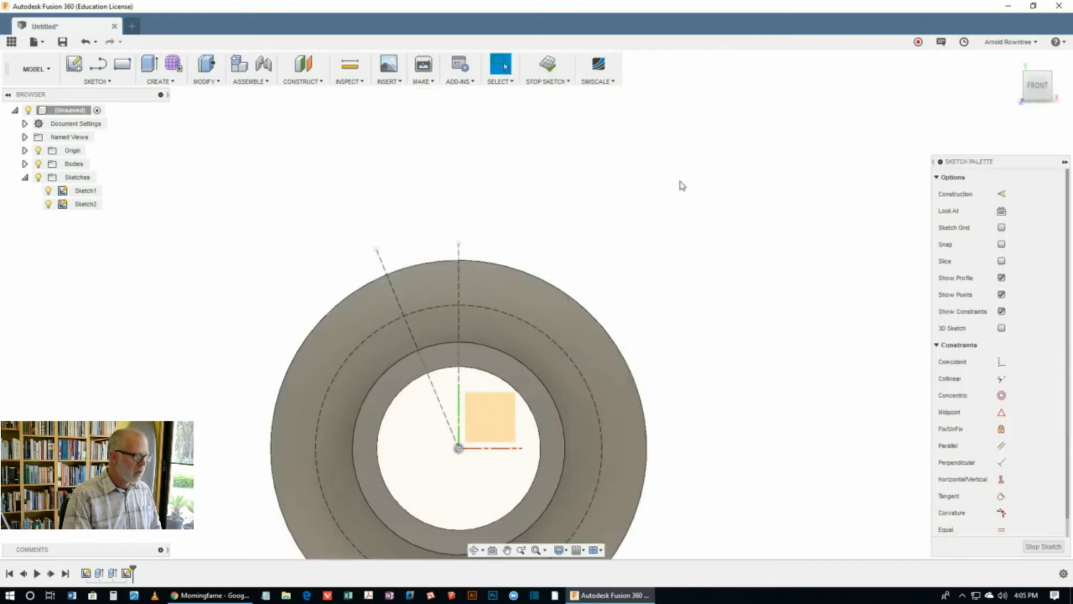
pyautogui.scroll(2, 576, 252)
pyautogui.scroll(-4, 287, 343)
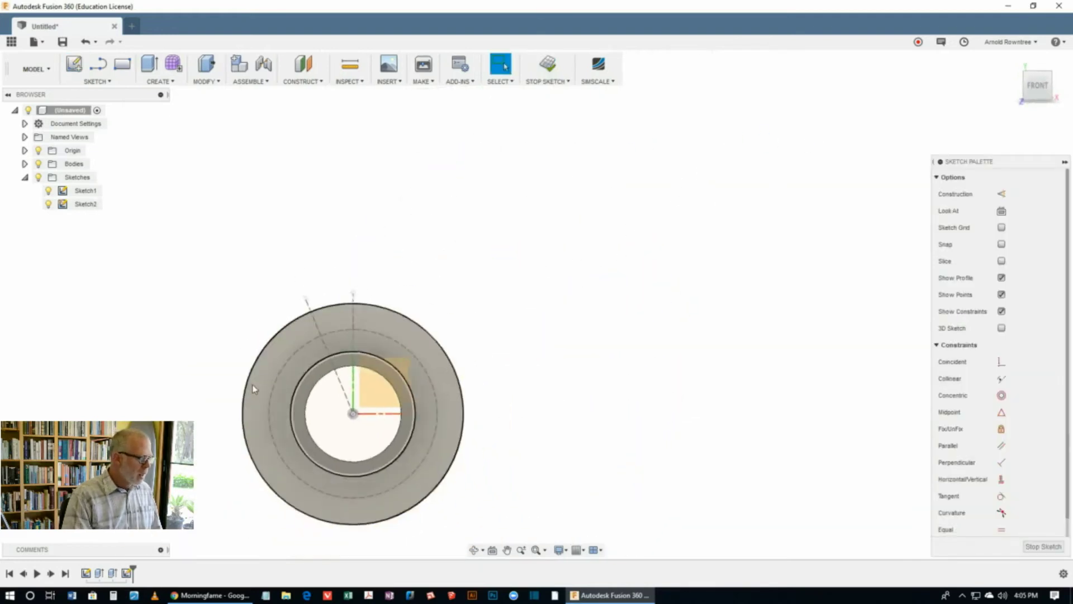
pyautogui.scroll(4, 254, 388)
pyautogui.scroll(2, 314, 388)
pyautogui.scroll(-2, 733, 285)
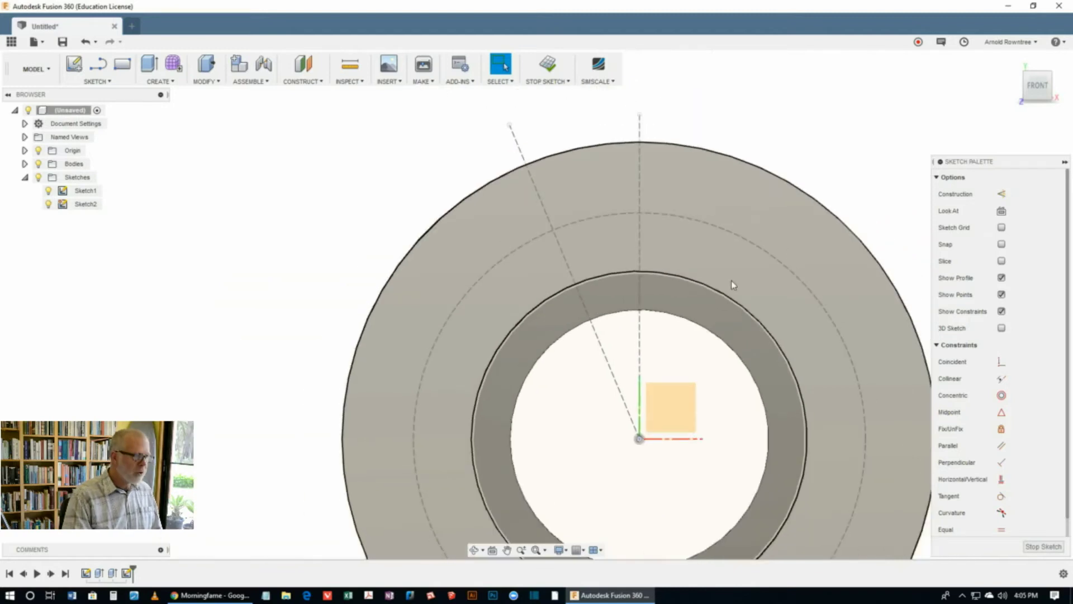
# Draw a circle where the angled line meets the pitch circle and dimension it to 15 mm.
pyautogui.press('c')
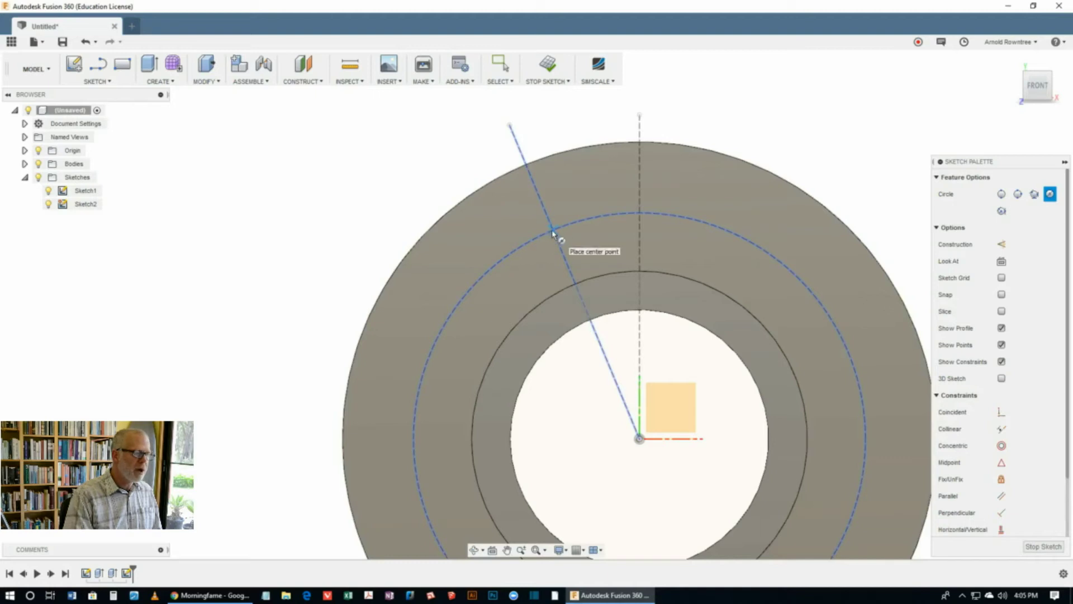
pyautogui.click(552, 234)
pyautogui.click(572, 203)
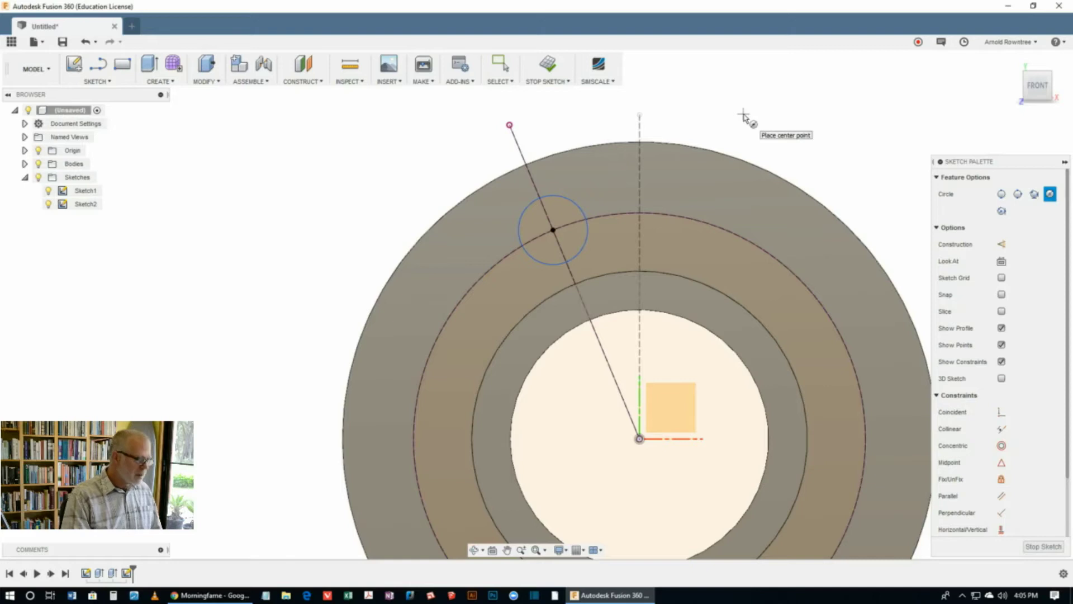
pyautogui.press('d')
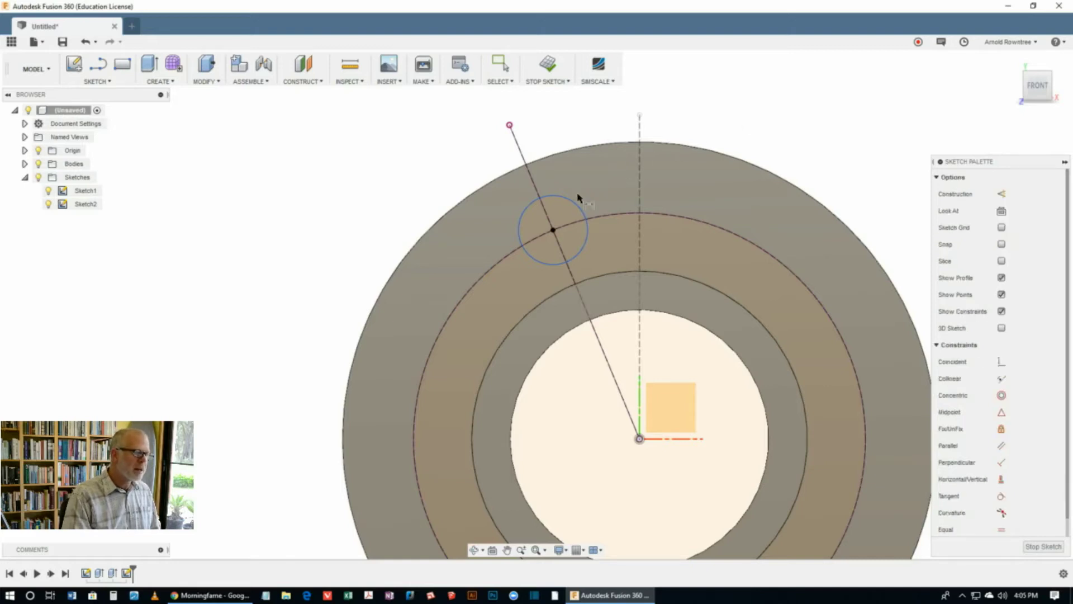
pyautogui.click(572, 206)
pyautogui.click(721, 105)
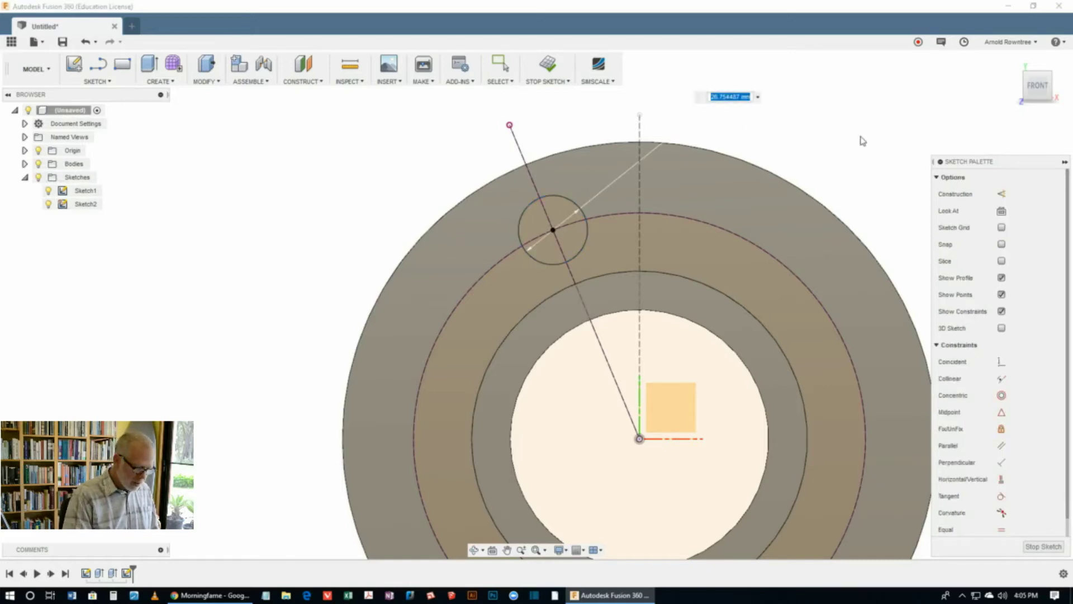
pyautogui.write('15')
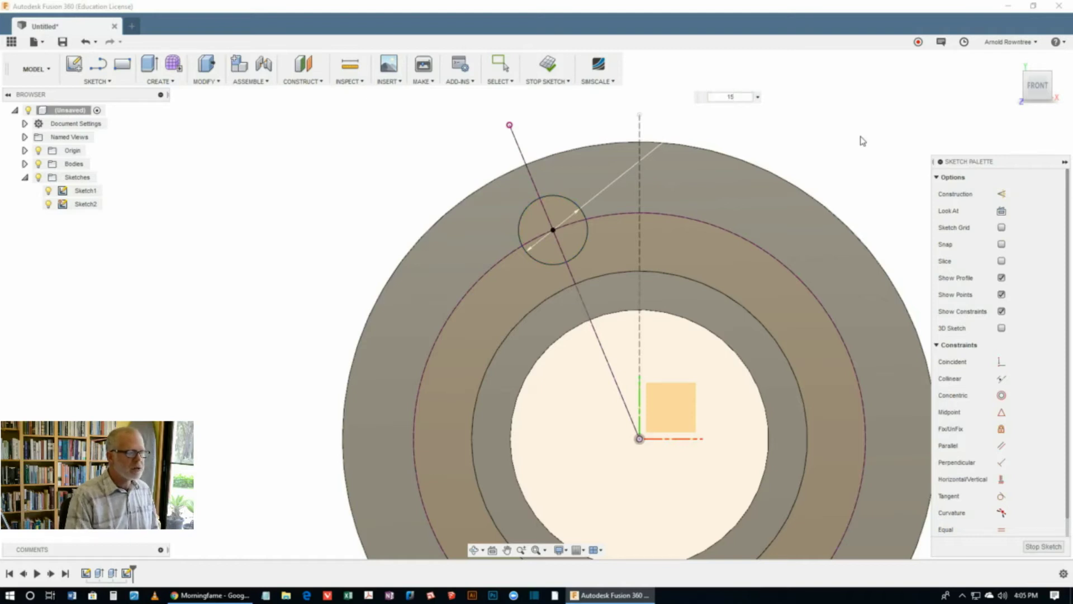
pyautogui.press('Return')
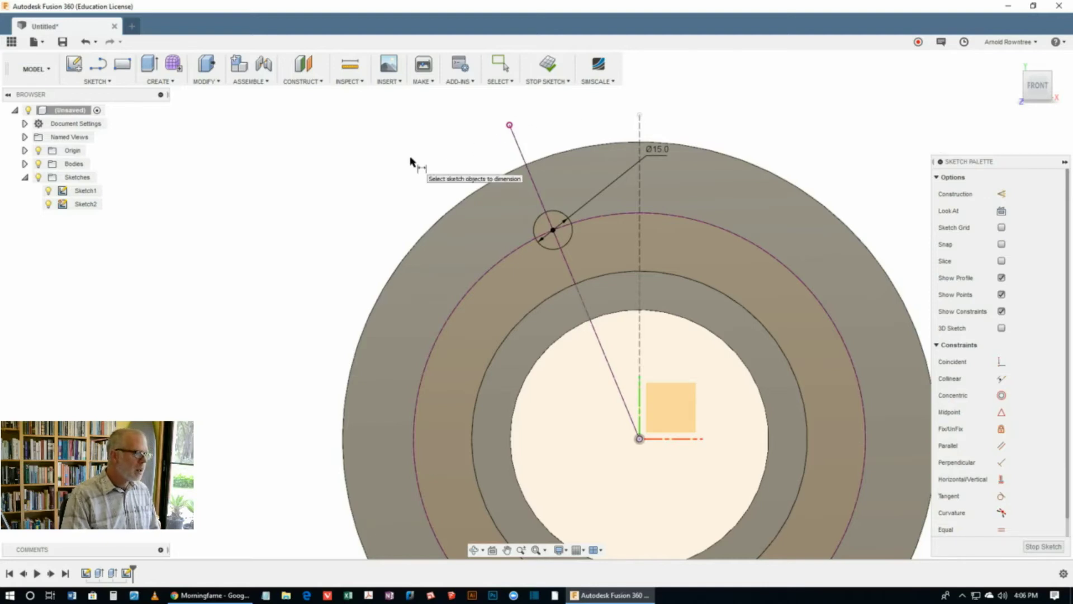
# Finish the bolt-hole sketch and select every region of the 15 mm circle for extrusion.
pyautogui.press('s')
pyautogui.click(440, 203)
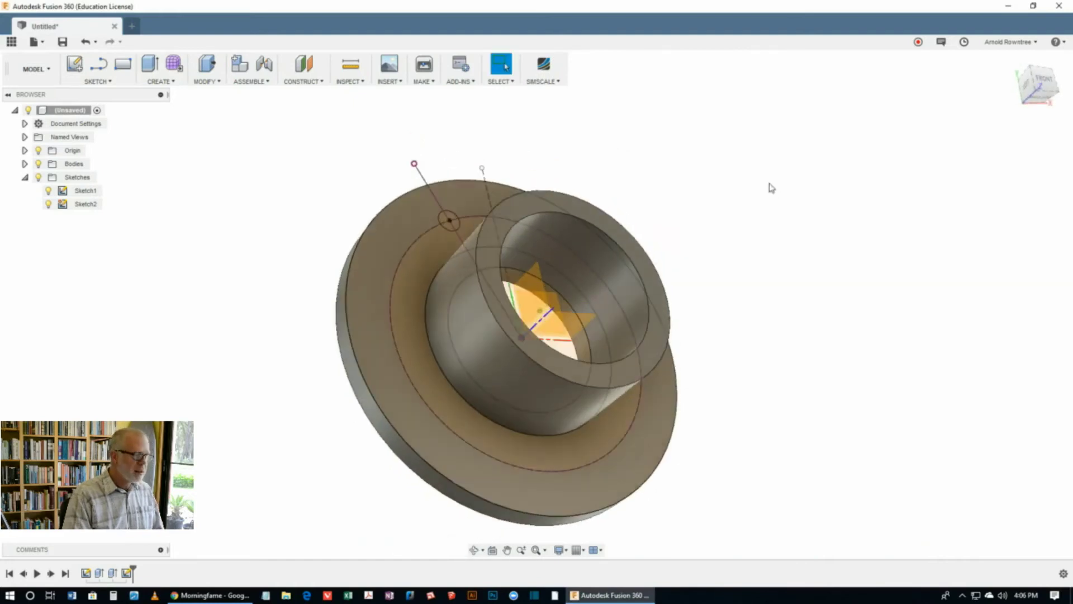
pyautogui.press('e')
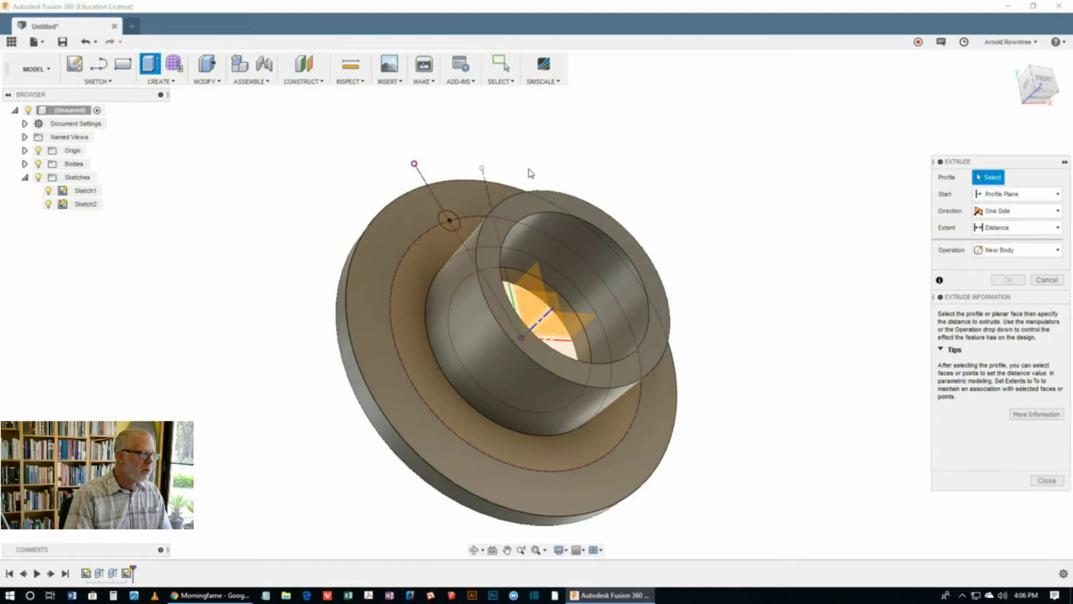
pyautogui.scroll(1, 520, 171)
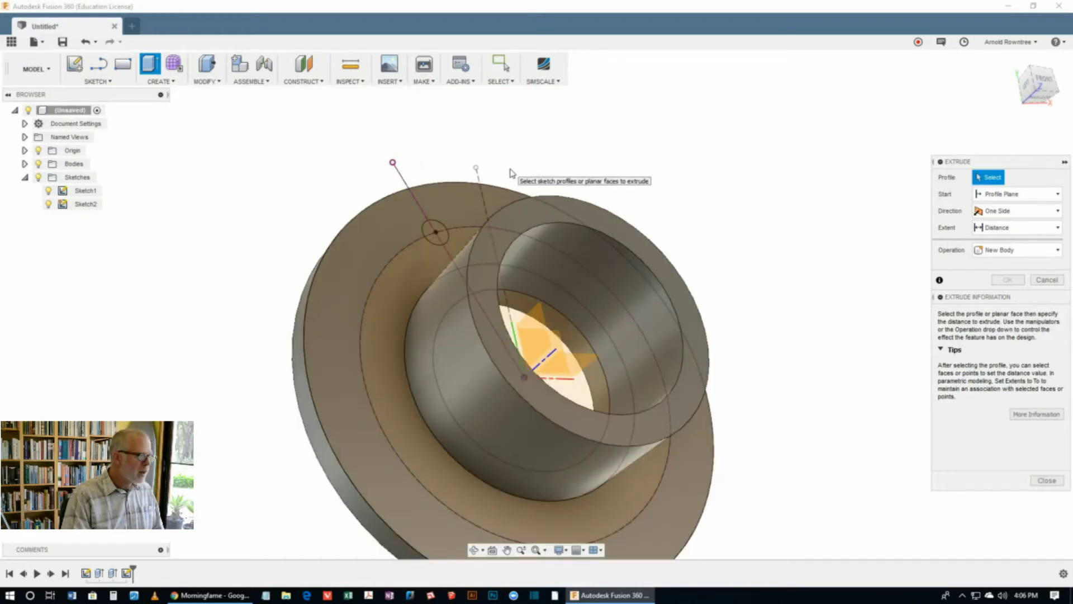
pyautogui.click(441, 229)
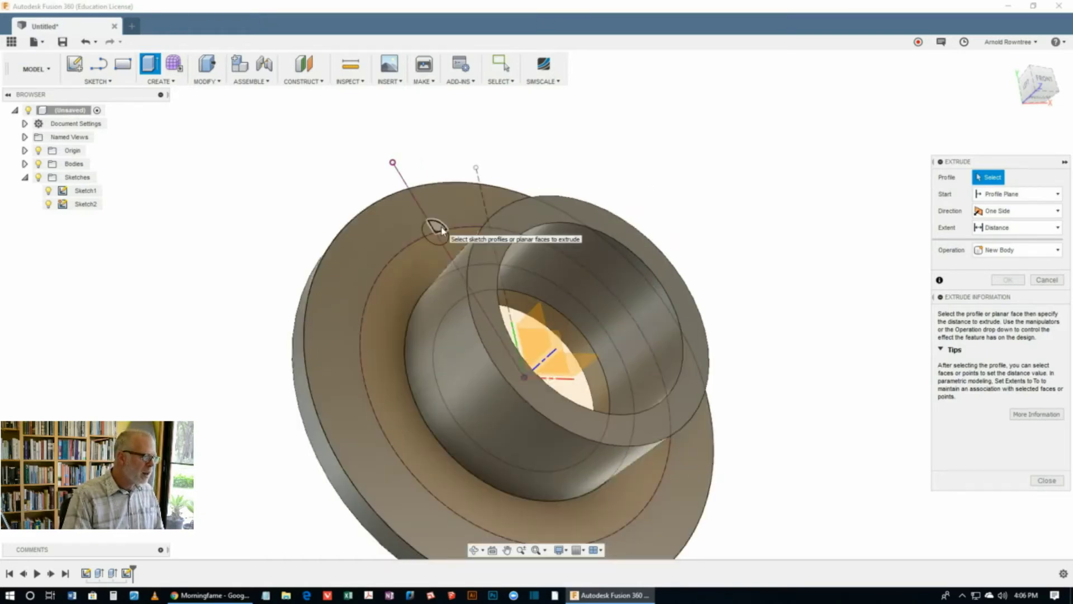
pyautogui.scroll(3, 439, 225)
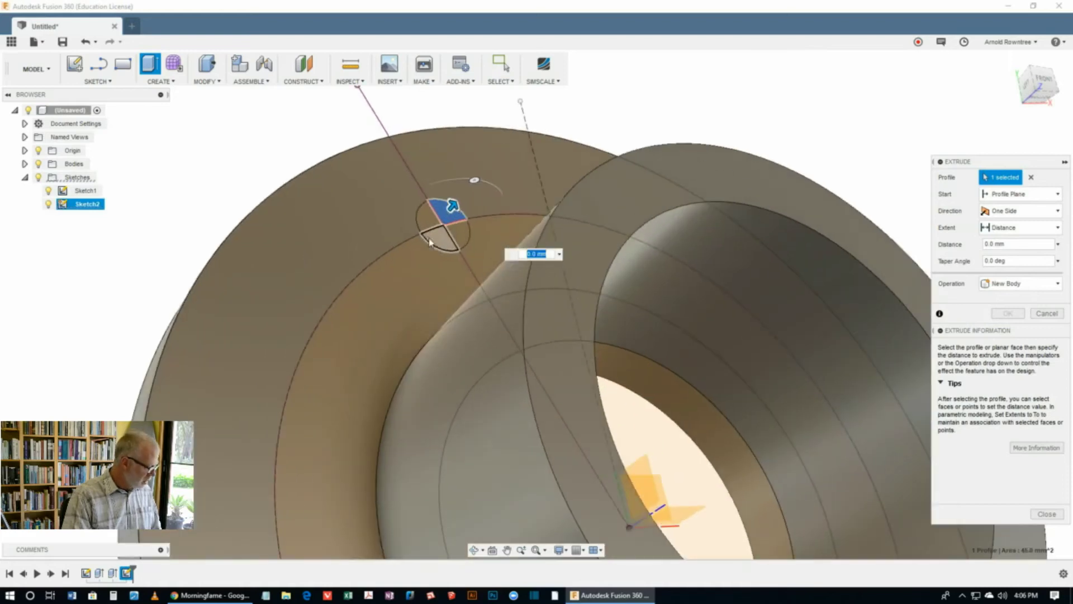
pyautogui.click(432, 220)
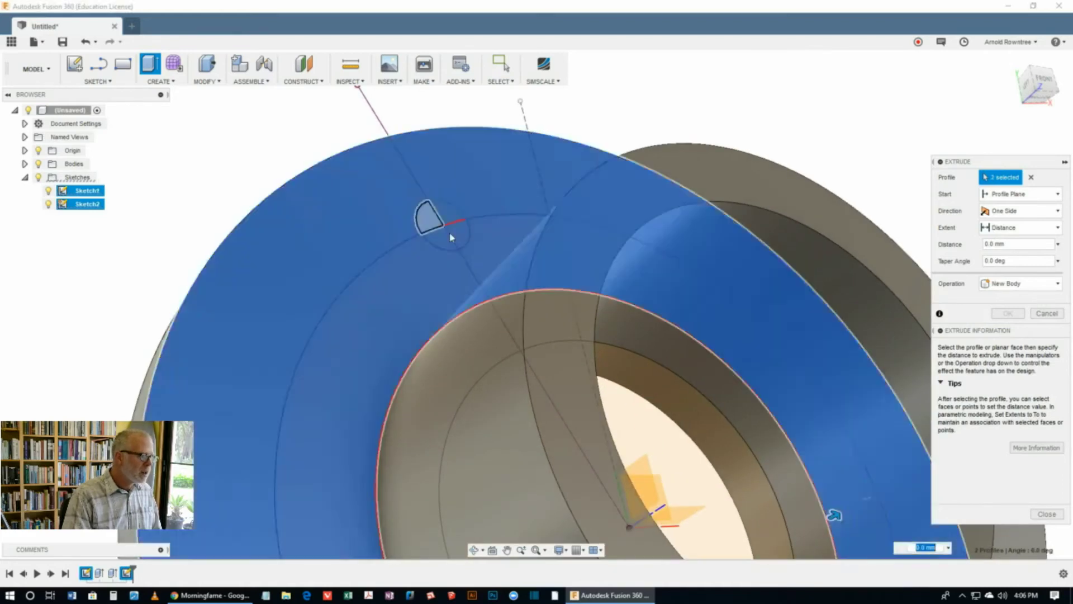
pyautogui.click(429, 220)
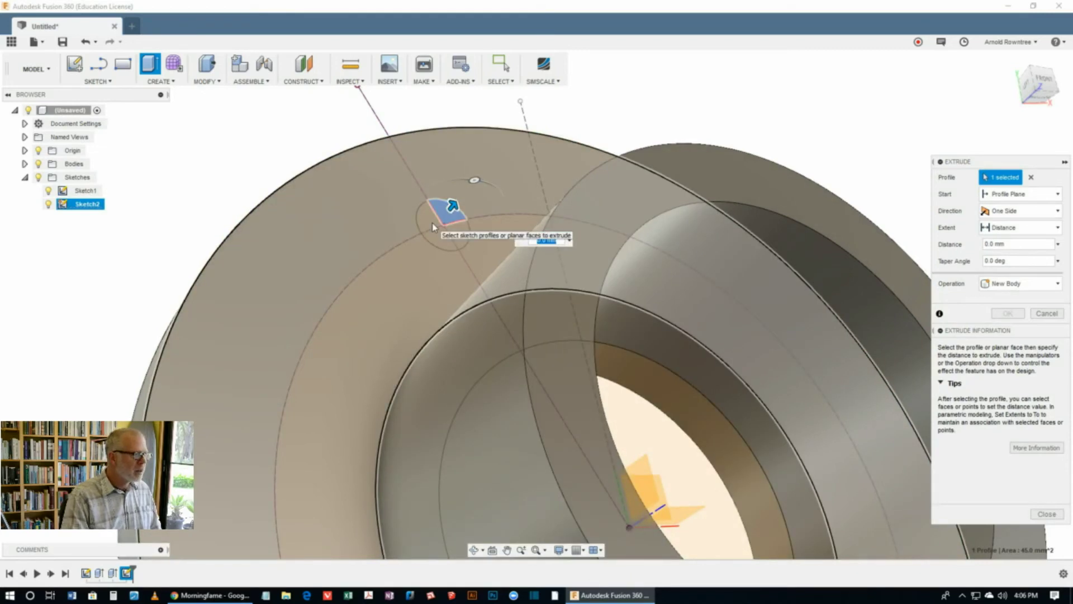
pyautogui.click(431, 223)
pyautogui.click(449, 239)
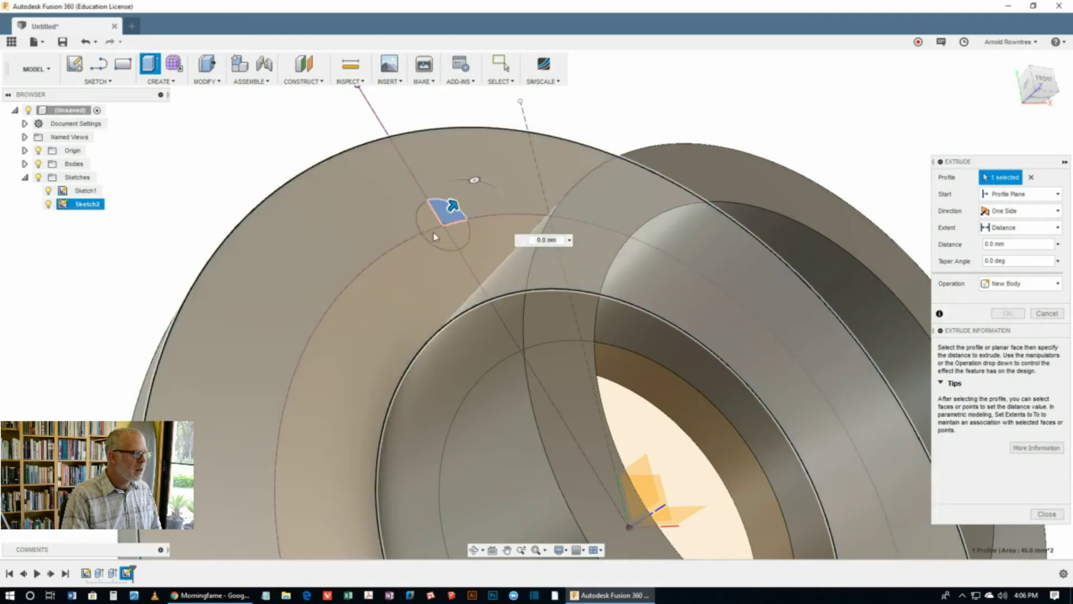
pyautogui.click(435, 237)
pyautogui.click(429, 225)
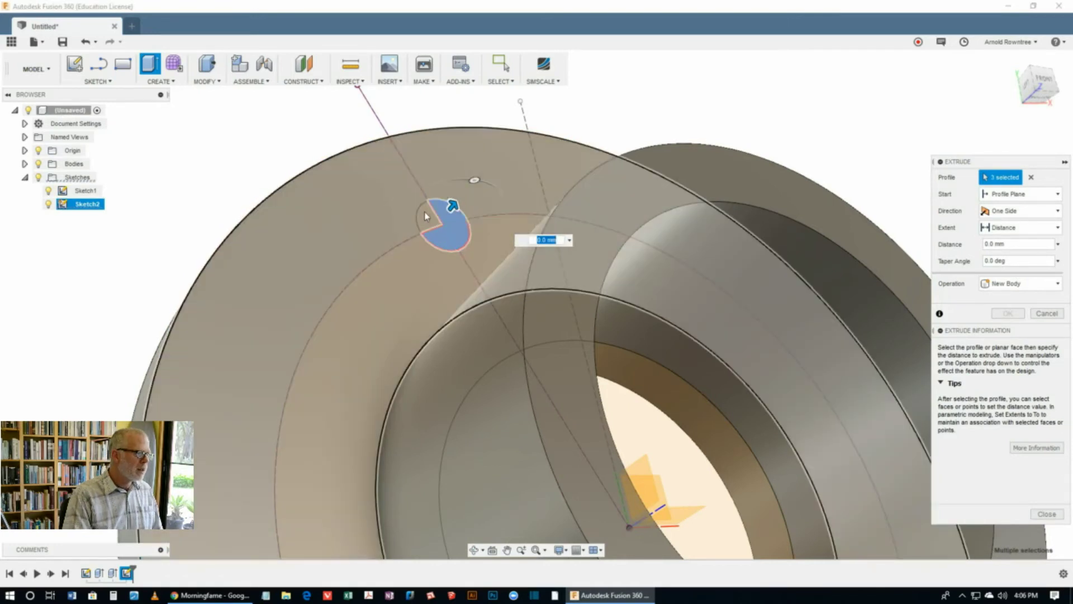
pyautogui.click(425, 215)
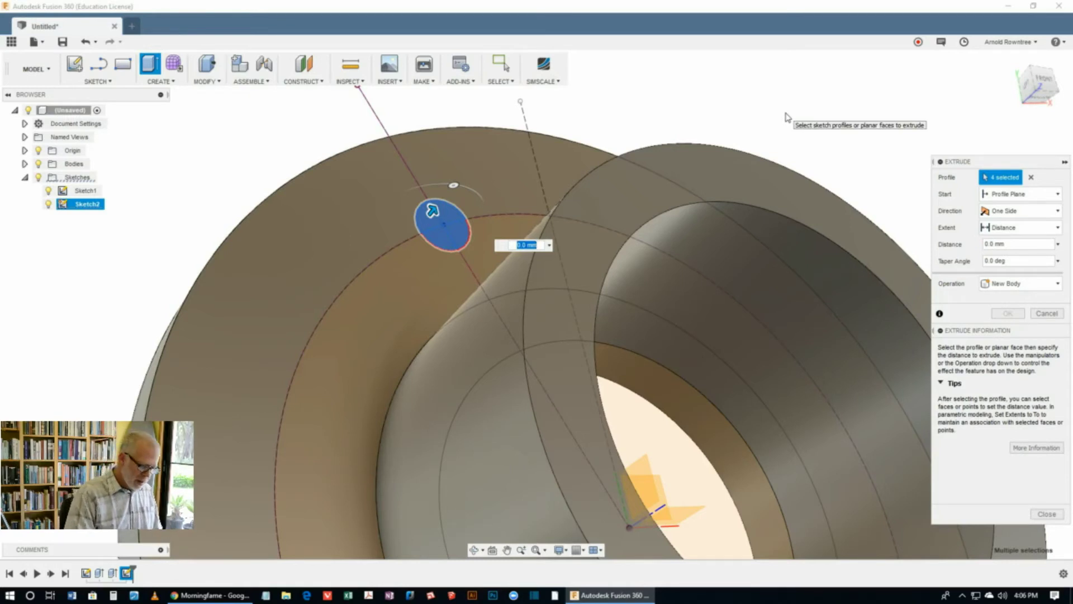
# Cut the bolt-hole profile -15 mm into the flange to form the first hole.
pyautogui.write('-15')
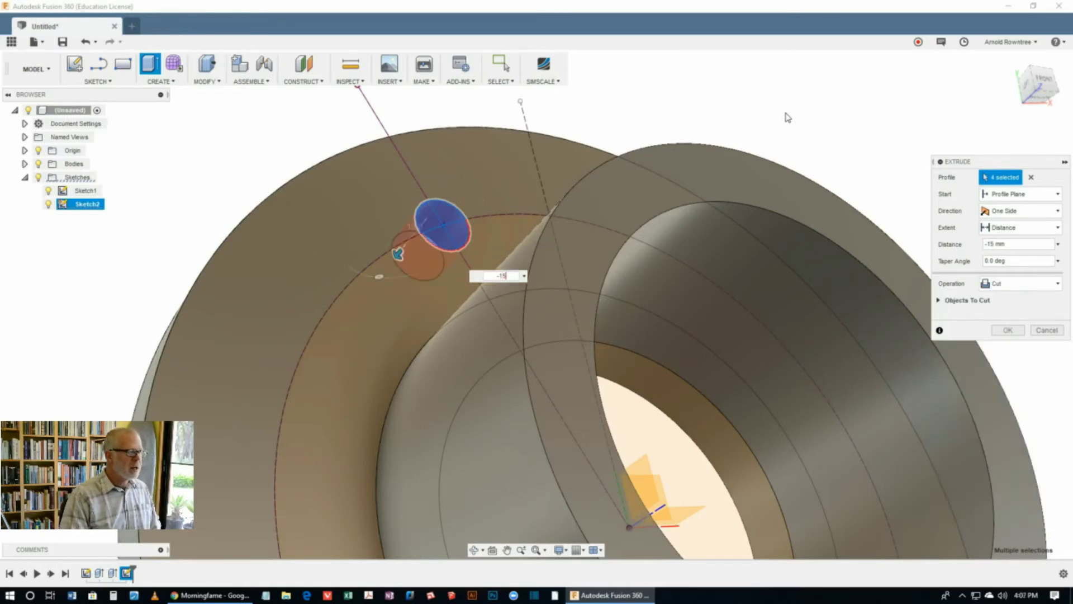
pyautogui.press('Return')
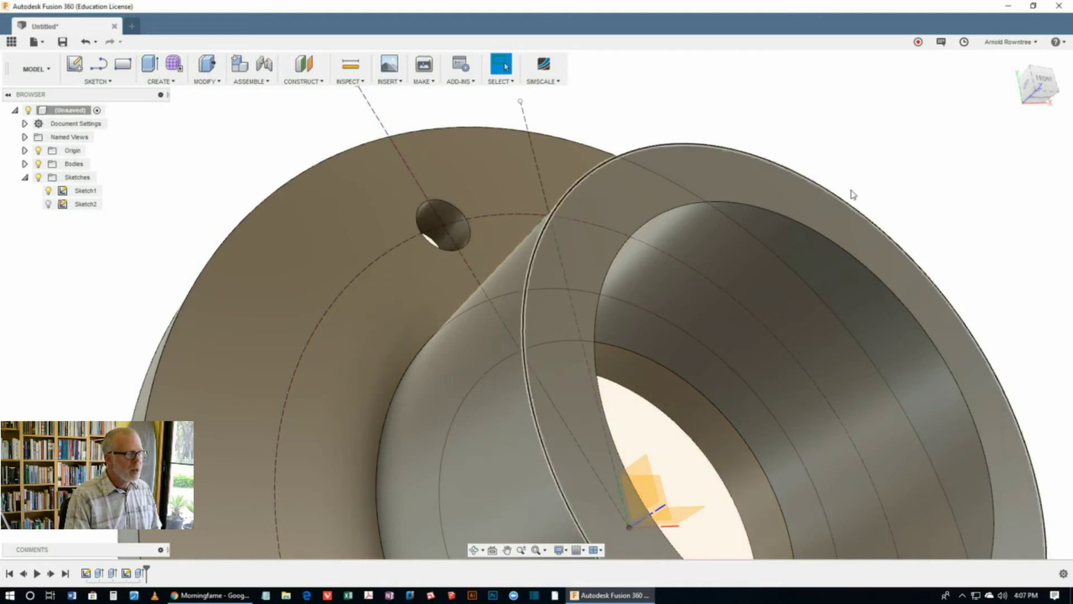
pyautogui.keyDown('shift'); pyautogui.moveTo(850, 191); pyautogui.dragTo(923, 196, button='middle'); pyautogui.keyUp('shift')
pyautogui.scroll(-3, 784, 180)
pyautogui.moveTo(899, 249)
pyautogui.keyDown('shift'); pyautogui.mouseDown(button='middle')
pyautogui.moveTo(906, 234)
pyautogui.moveTo(878, 196)
pyautogui.moveTo(860, 206)
pyautogui.moveTo(889, 225)
pyautogui.moveTo(865, 278)
pyautogui.moveTo(576, 356)
pyautogui.moveTo(727, 177)
pyautogui.moveTo(776, 169)
pyautogui.mouseUp(button='middle'); pyautogui.keyUp('shift')
# Start a Circular Pattern with the pattern type set to Features.
pyautogui.rightClick(820, 158)
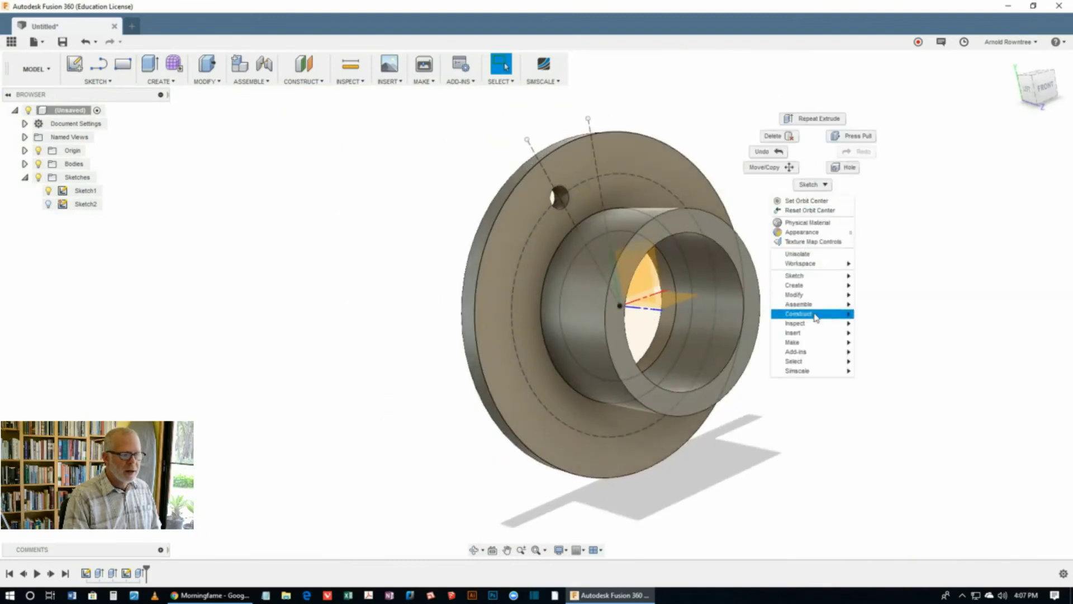
pyautogui.moveTo(800, 285)
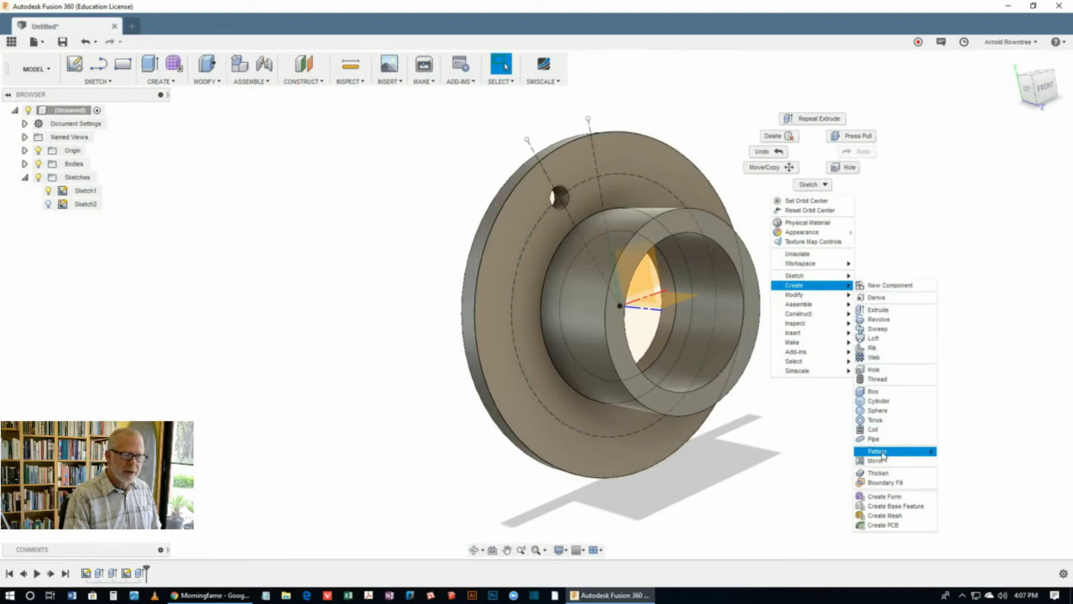
pyautogui.moveTo(883, 456)
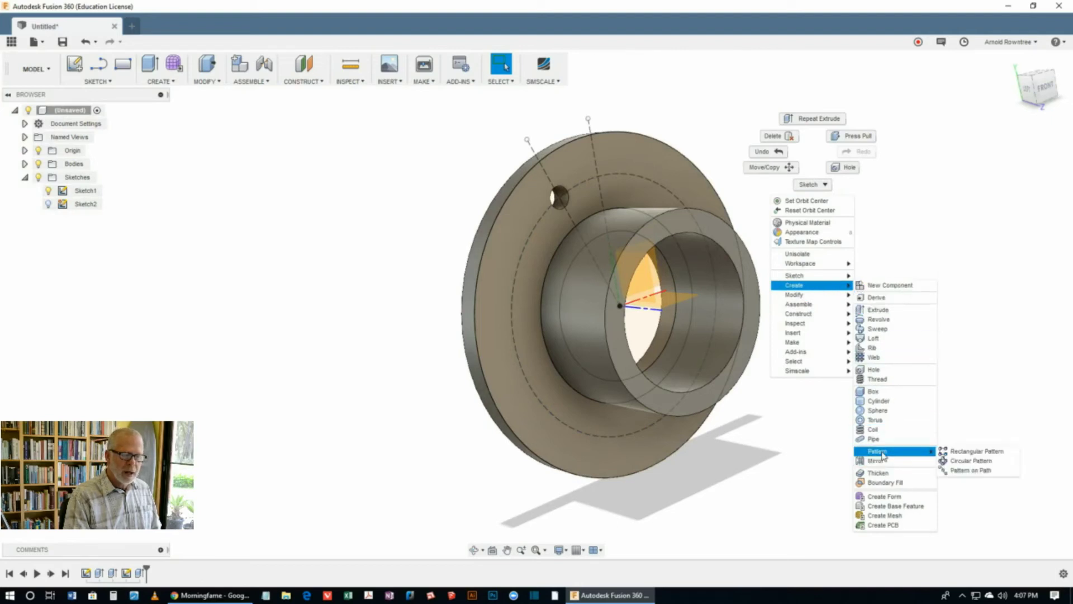
pyautogui.click(967, 463)
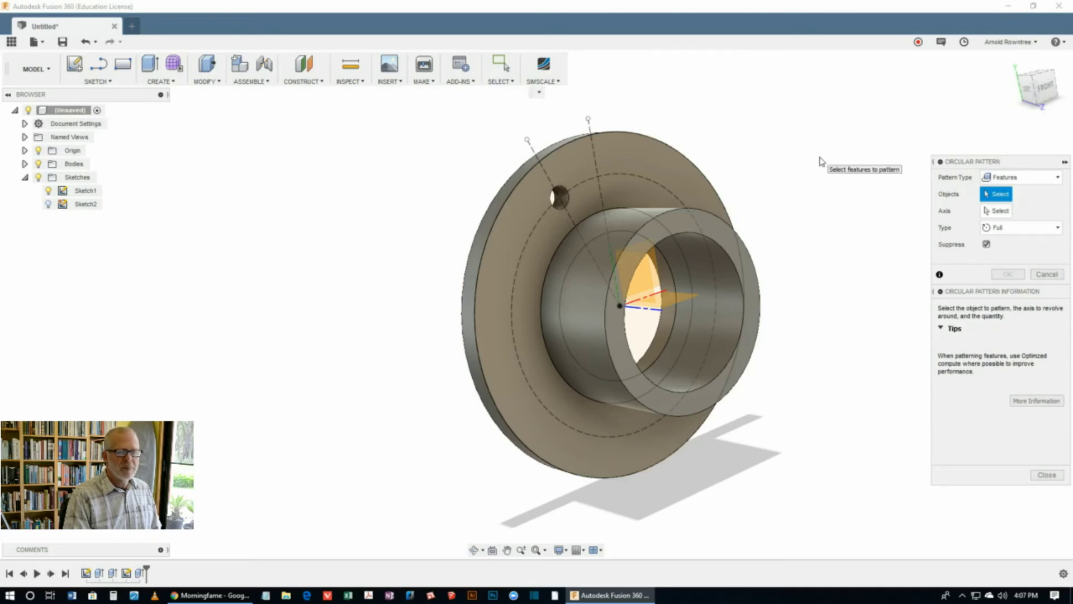
pyautogui.click(1035, 182)
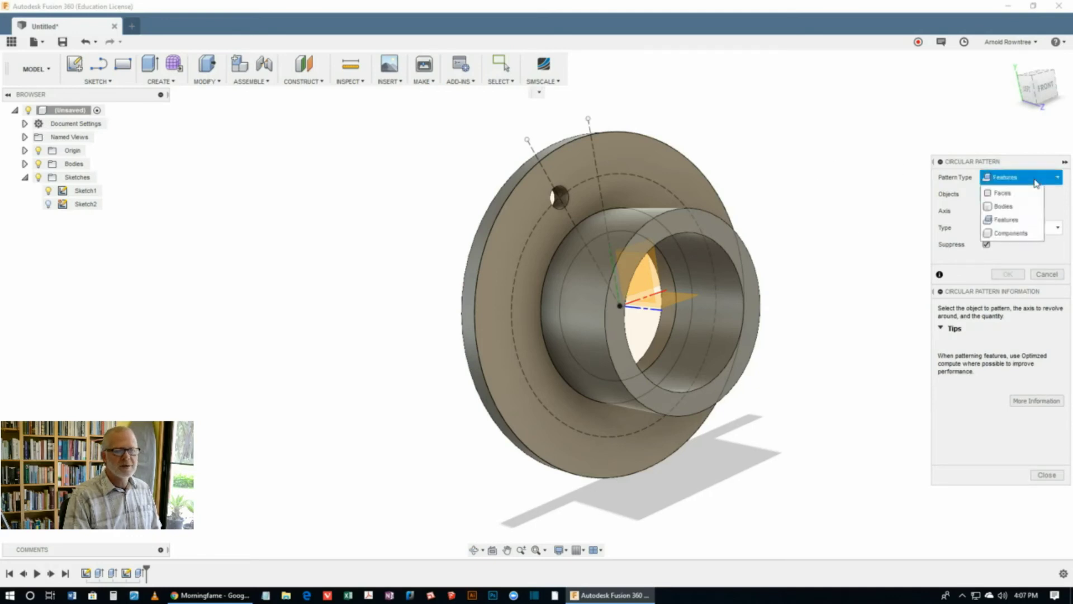
pyautogui.click(1005, 221)
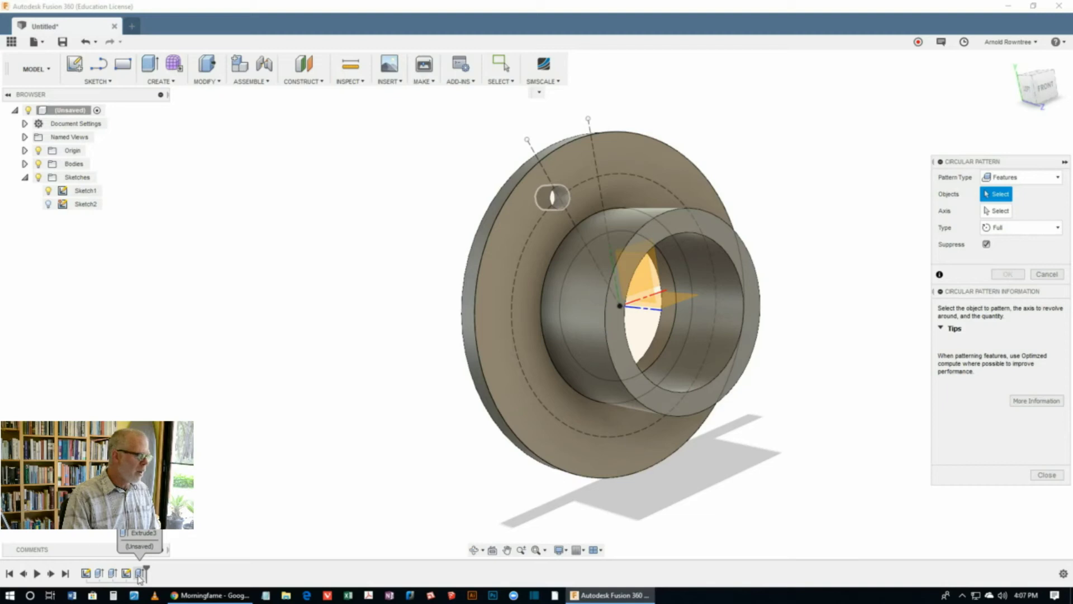
# Pattern the Extrude3 bolt hole around the bore's central axis, Full distribution, quantity 8.
pyautogui.click(140, 574)
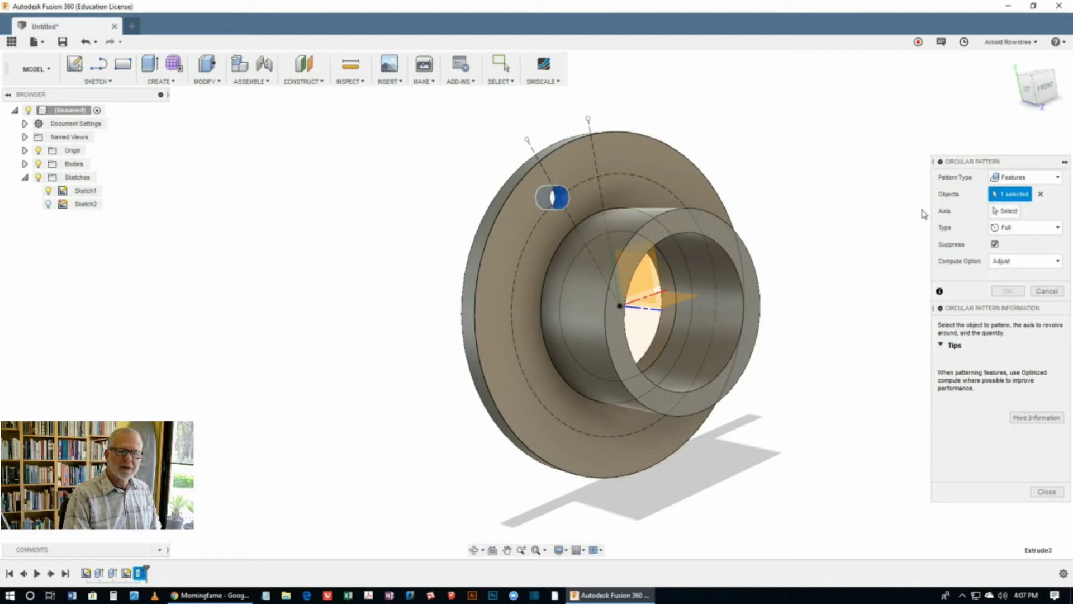
pyautogui.click(1002, 211)
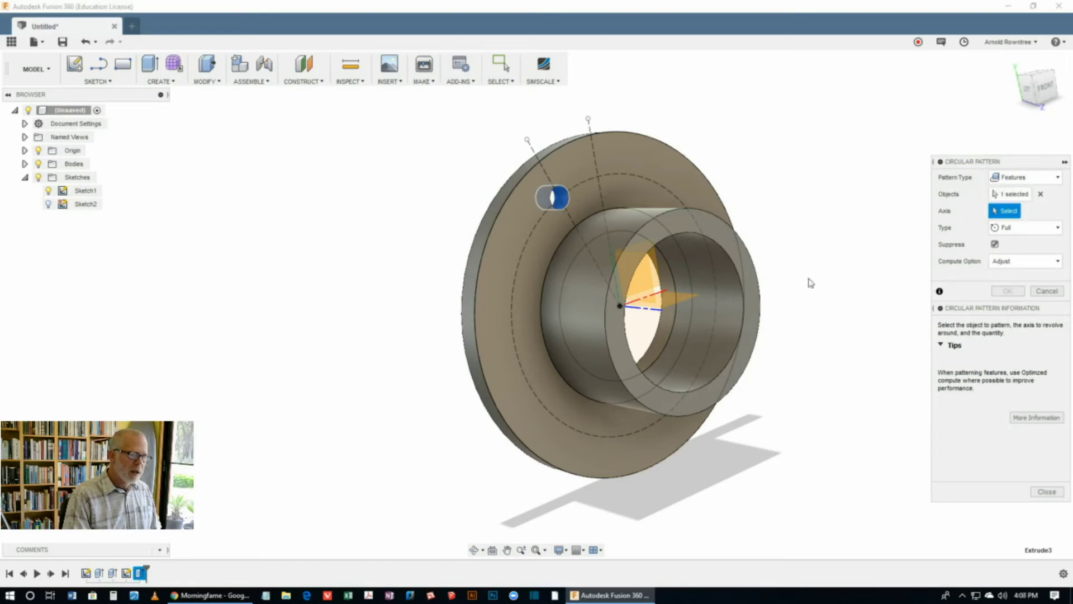
pyautogui.click(647, 313)
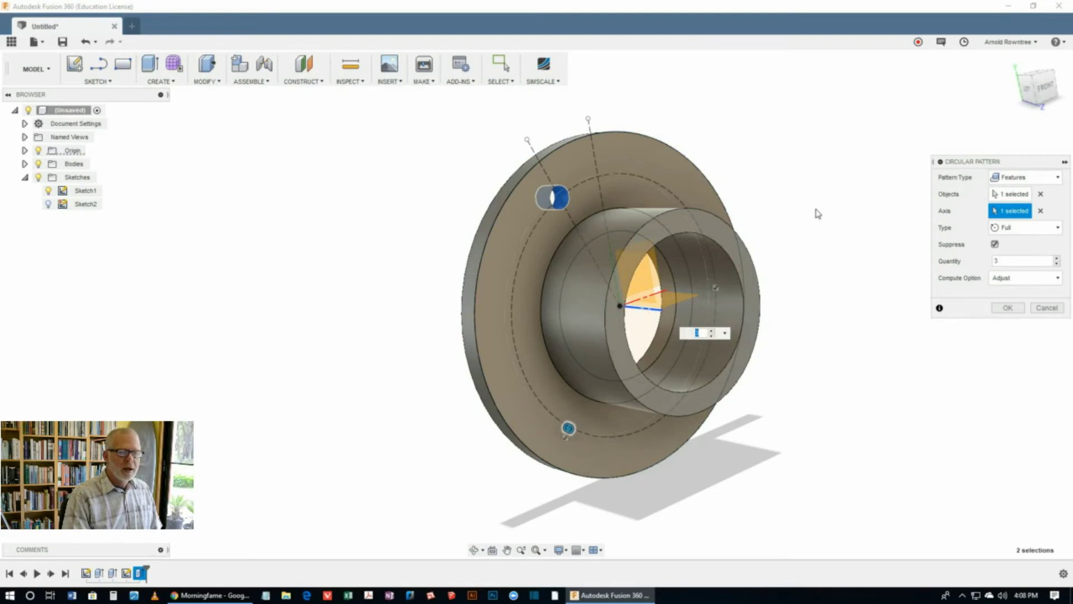
pyautogui.click(1021, 228)
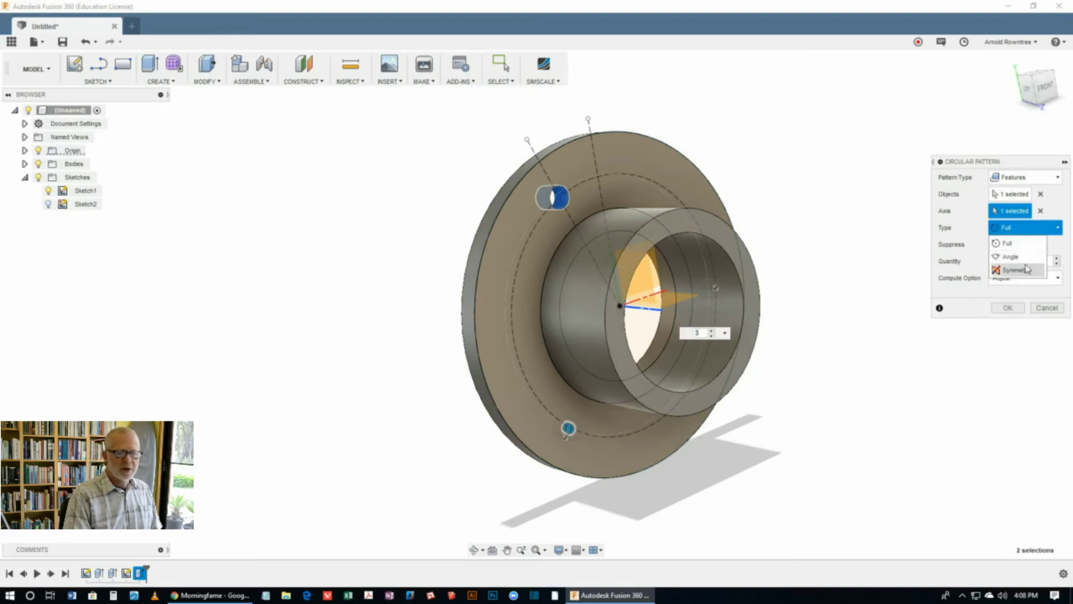
pyautogui.click(1014, 230)
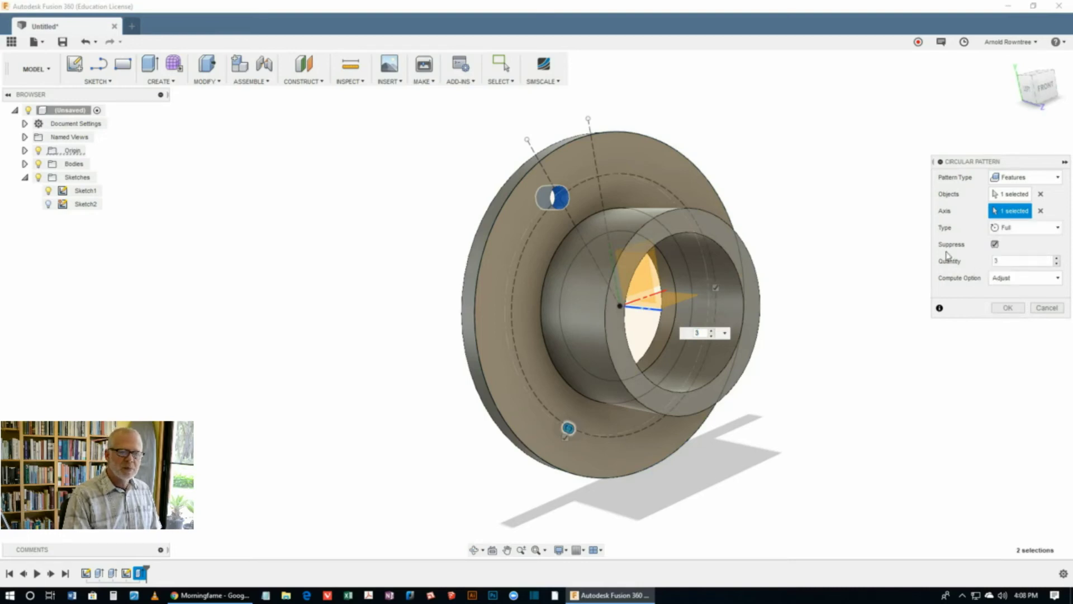
pyautogui.doubleClick(1009, 261)
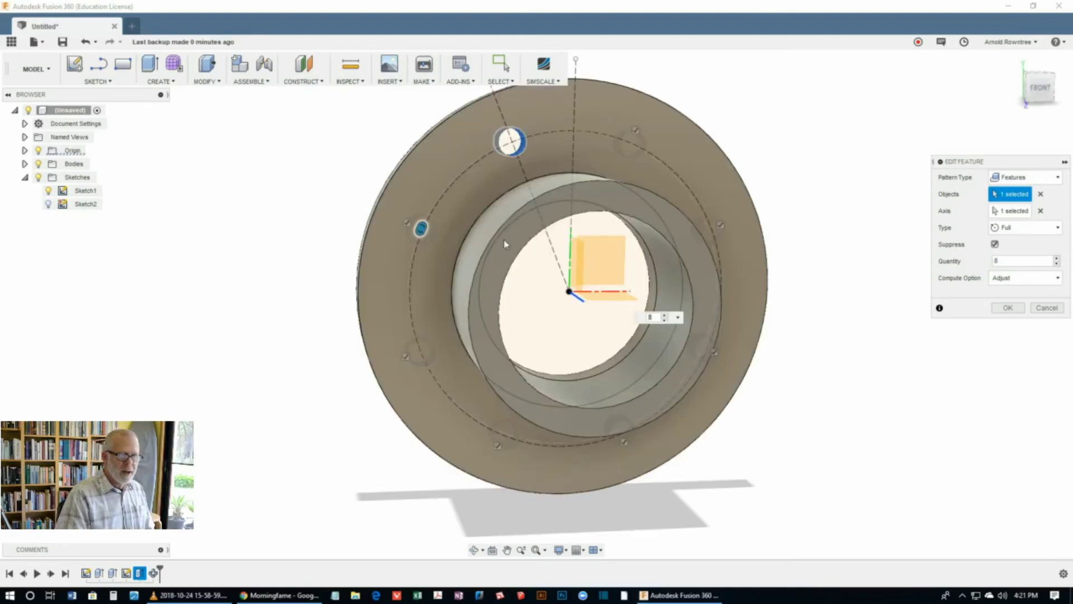
pyautogui.click(1007, 313)
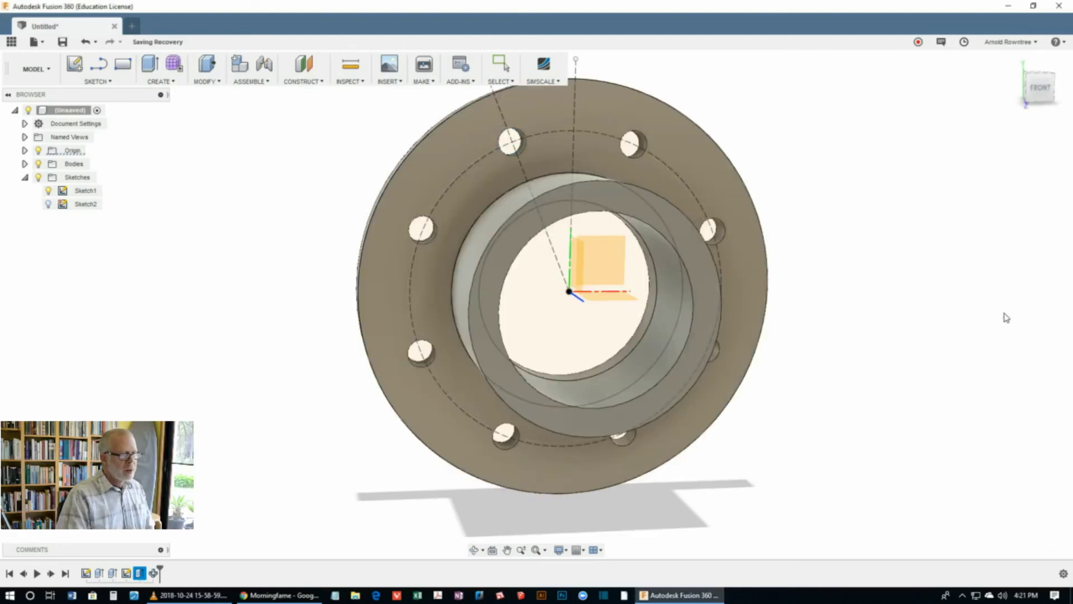
pyautogui.moveTo(824, 261)
pyautogui.keyDown('shift'); pyautogui.mouseDown(button='middle')
pyautogui.moveTo(794, 259)
pyautogui.moveTo(821, 254)
pyautogui.moveTo(810, 255)
pyautogui.moveTo(822, 264)
pyautogui.mouseUp(button='middle'); pyautogui.keyUp('shift')
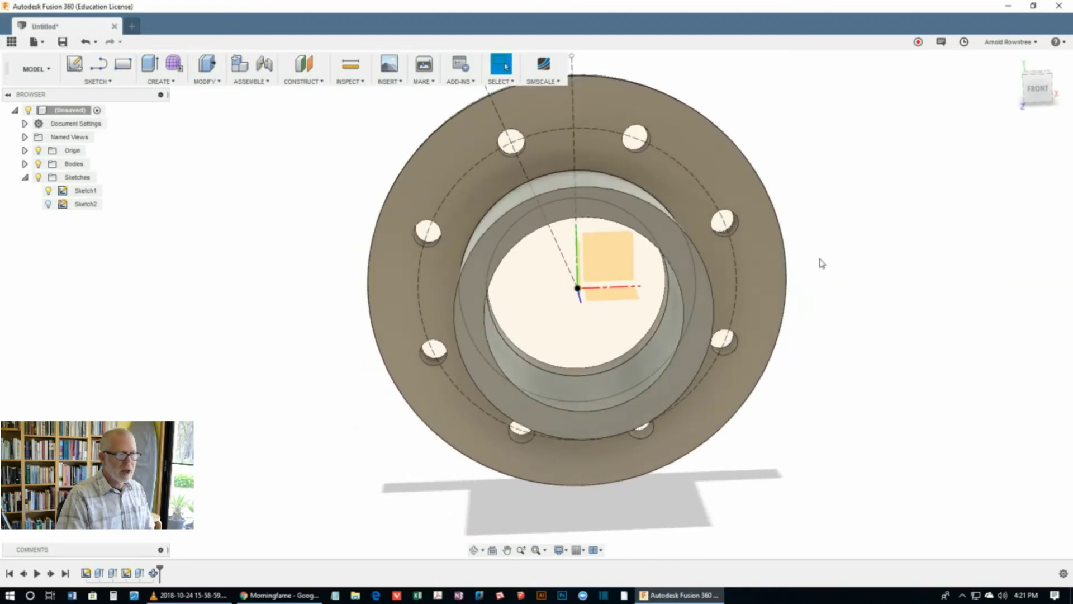
pyautogui.click(154, 574)
pyautogui.rightClick(154, 576)
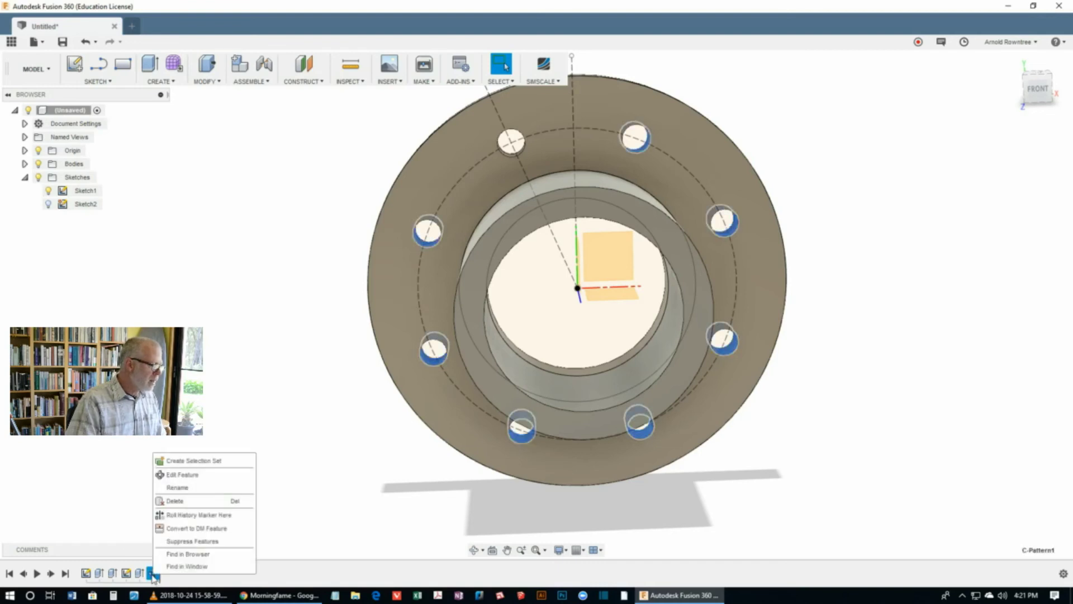
pyautogui.click(180, 475)
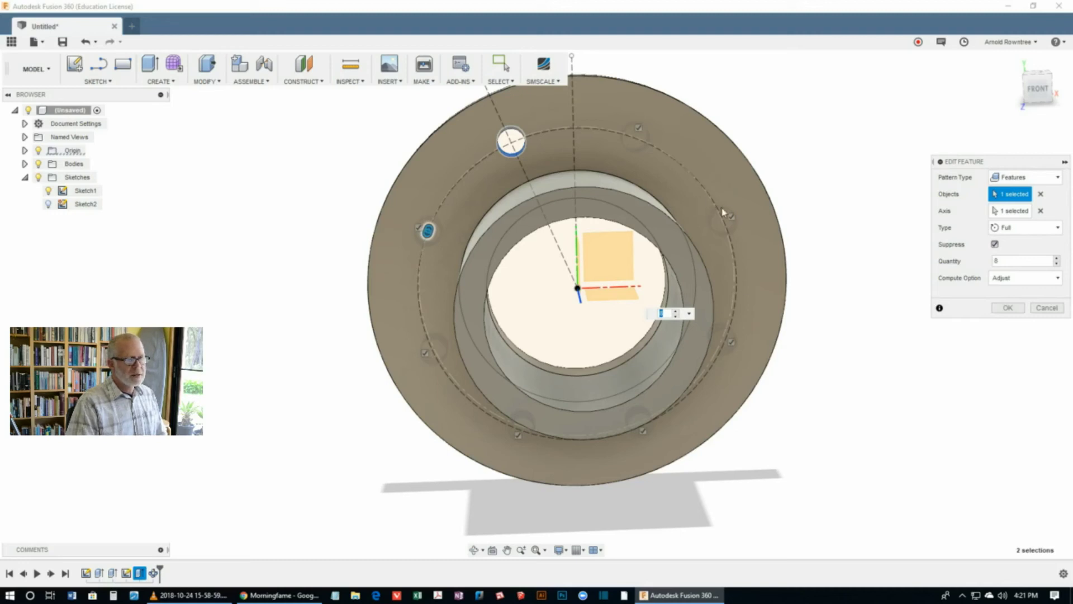
pyautogui.click(733, 217)
pyautogui.click(1006, 309)
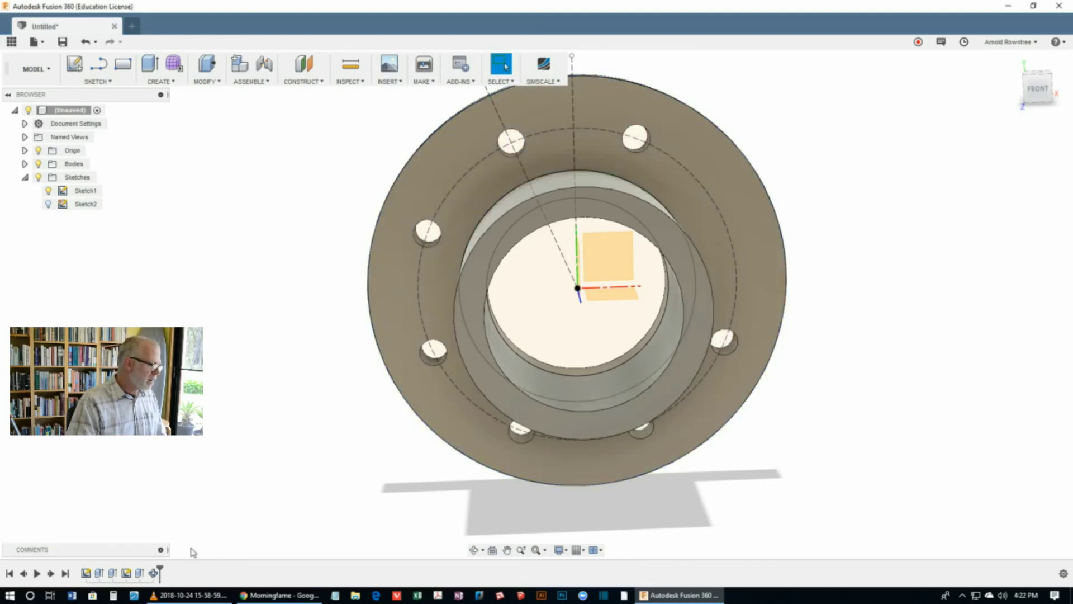
pyautogui.rightClick(152, 573)
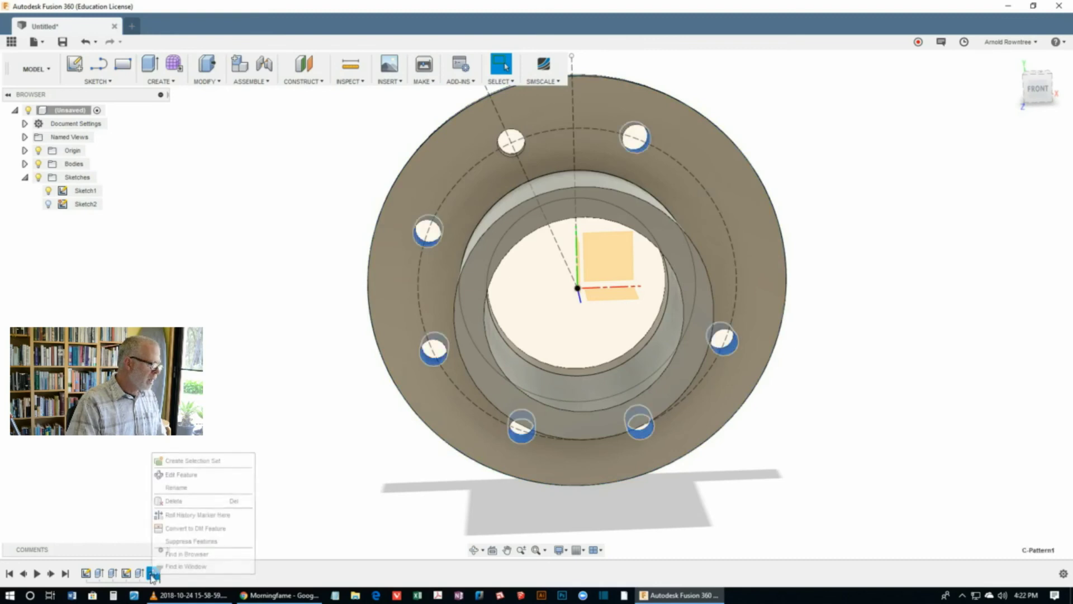
pyautogui.click(180, 474)
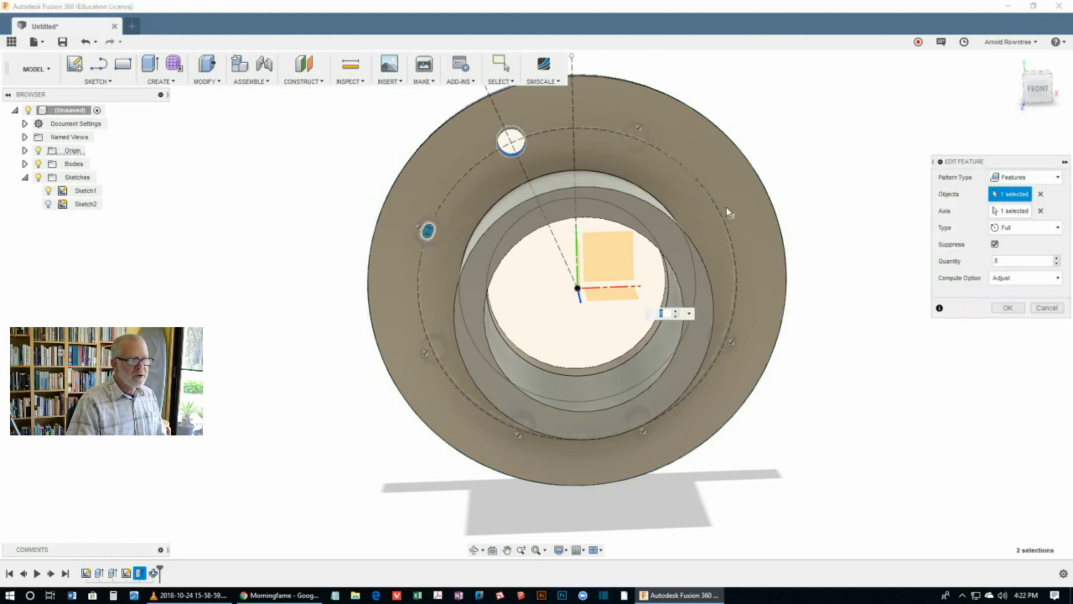
pyautogui.click(1008, 308)
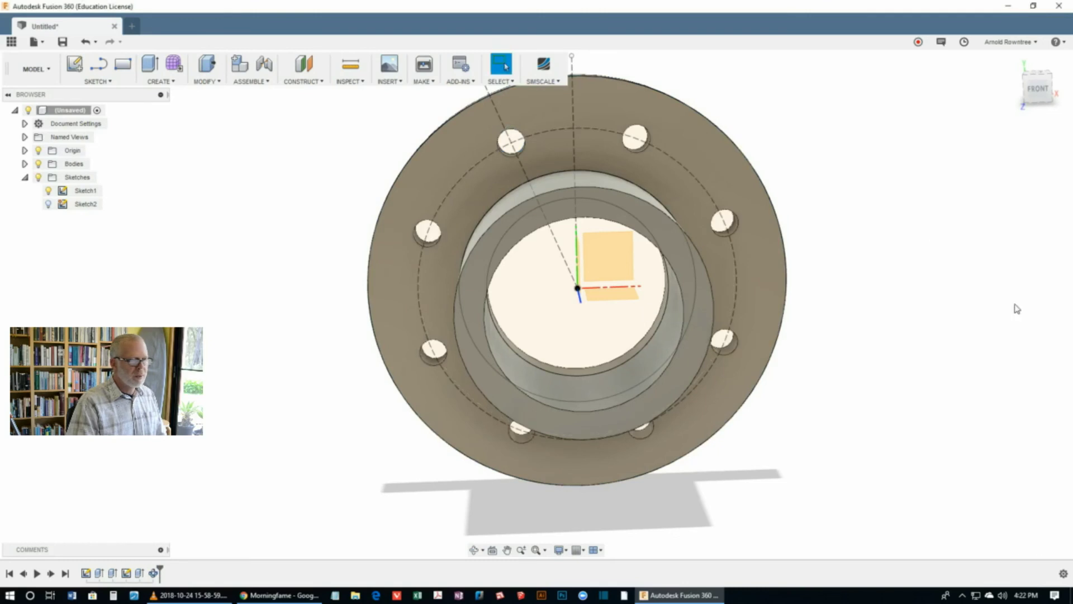
# Hide Sketch1 and the Origin planes, viewing the flange from an oblique angle.
pyautogui.keyDown('shift'); pyautogui.moveTo(839, 350); pyautogui.dragTo(813, 321, button='middle'); pyautogui.keyUp('shift')
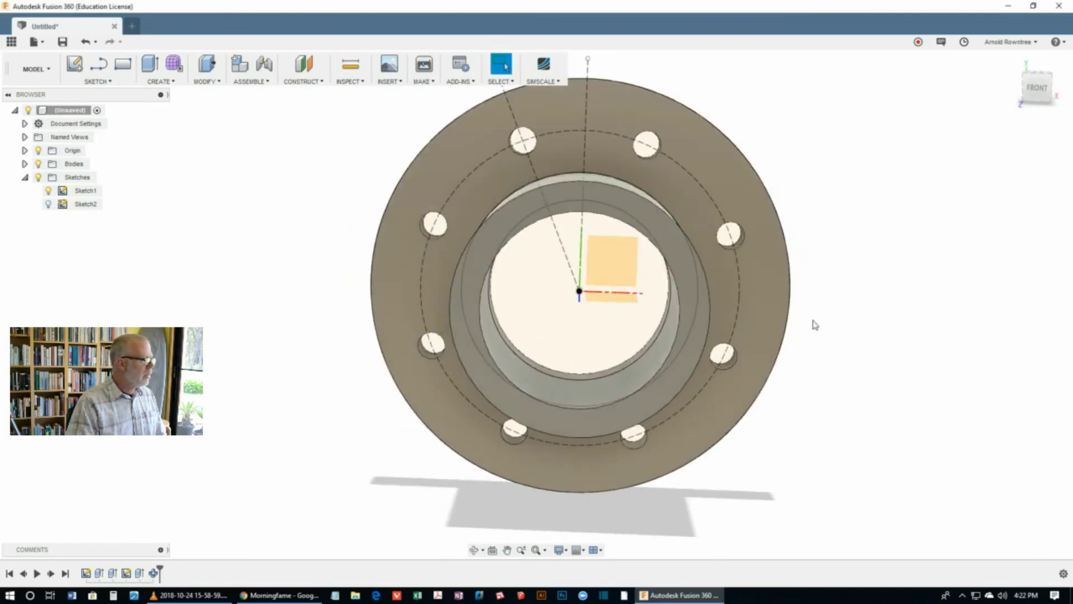
pyautogui.click(48, 193)
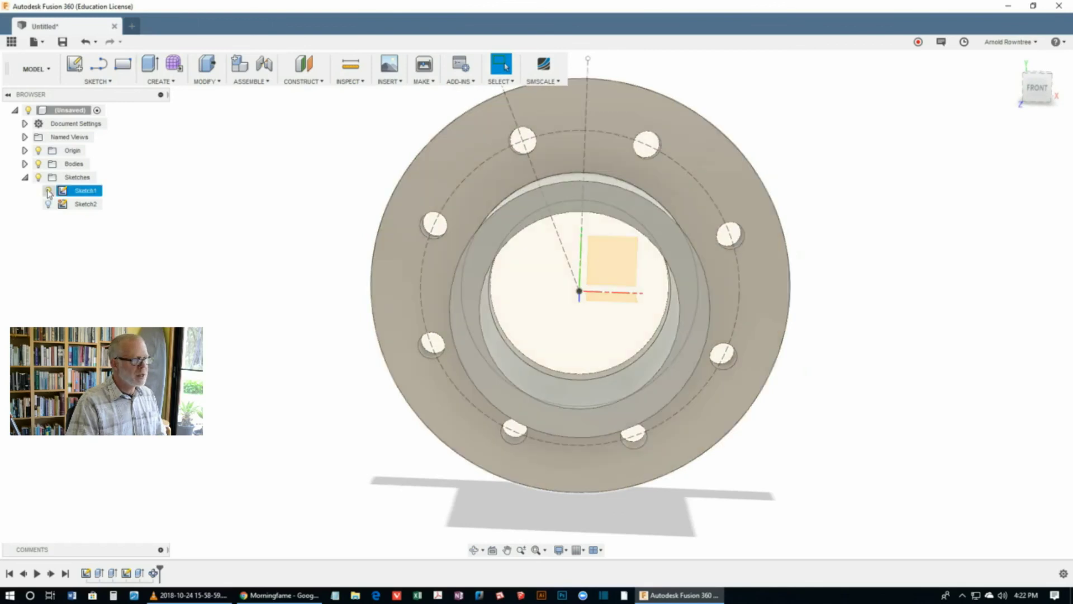
pyautogui.moveTo(285, 311)
pyautogui.keyDown('shift'); pyautogui.mouseDown(button='middle')
pyautogui.moveTo(315, 296)
pyautogui.moveTo(295, 292)
pyautogui.mouseUp(button='middle'); pyautogui.keyUp('shift')
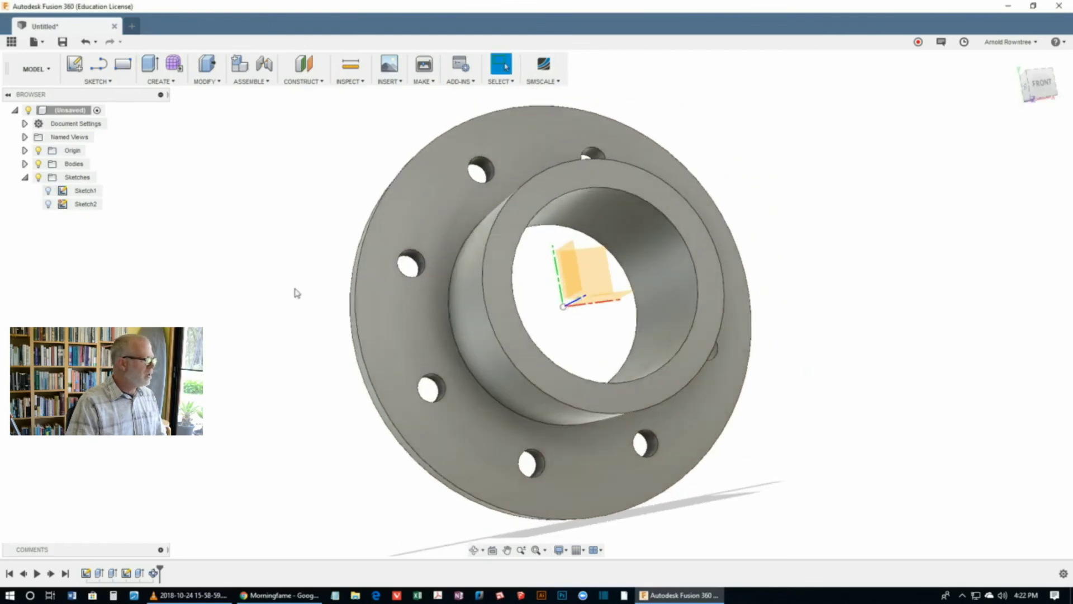
pyautogui.click(38, 152)
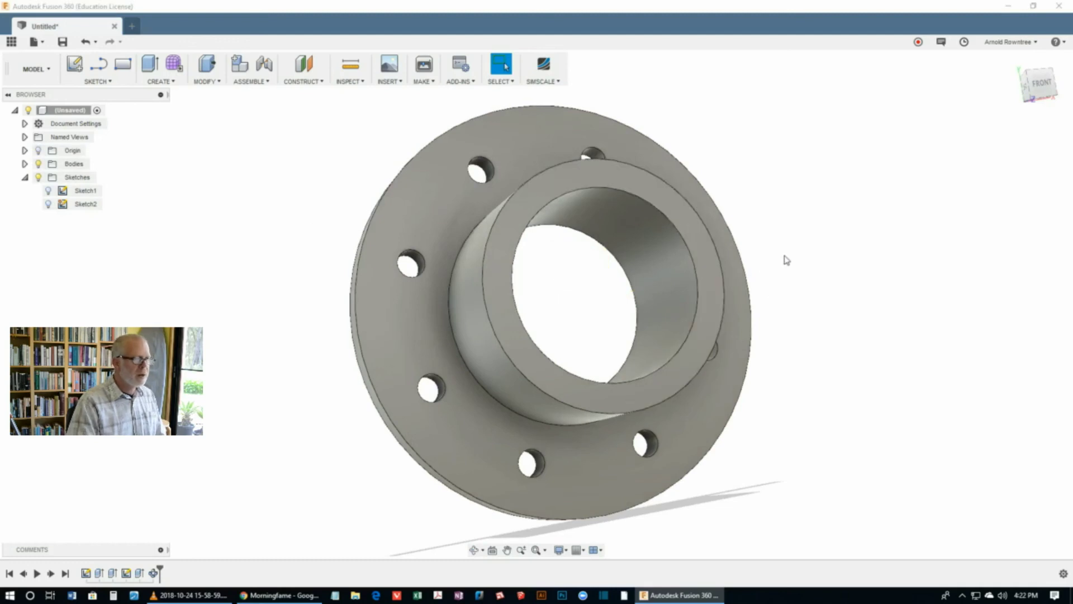